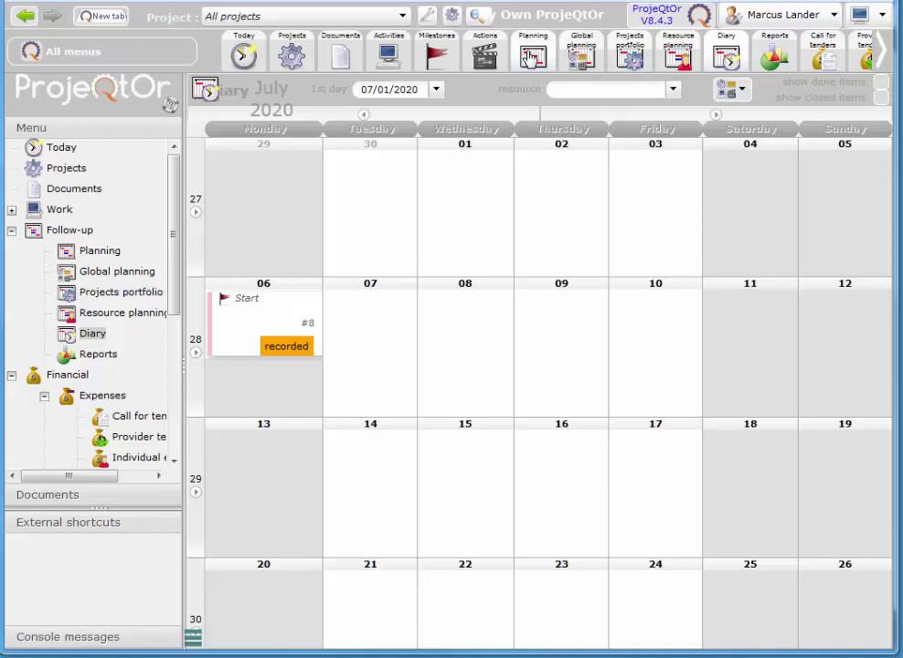
# - Open the Gantt planning view and scroll around the chart
pyautogui.click(533, 53)
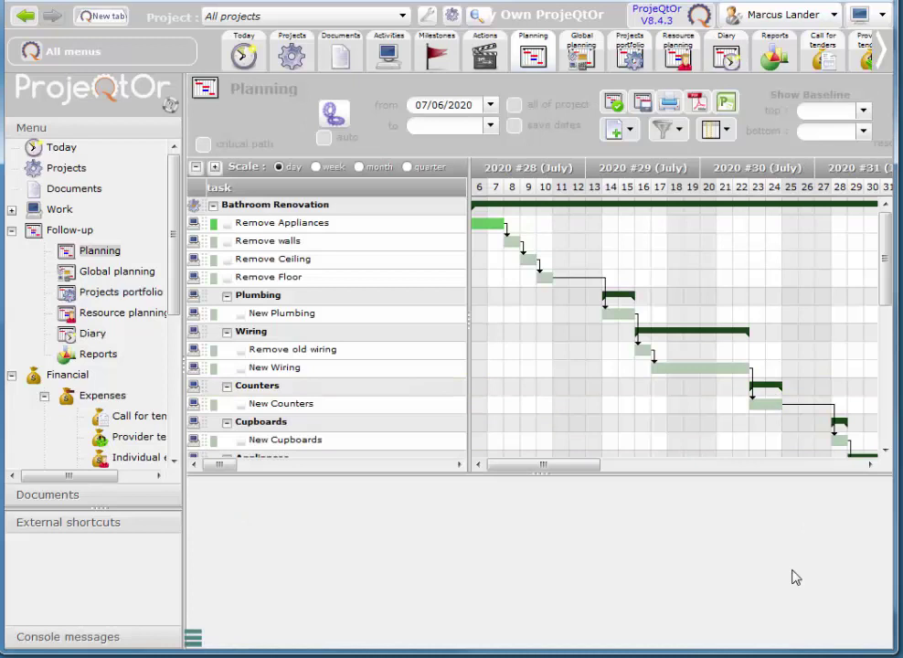
pyautogui.moveTo(599, 472); pyautogui.dragTo(691, 474)
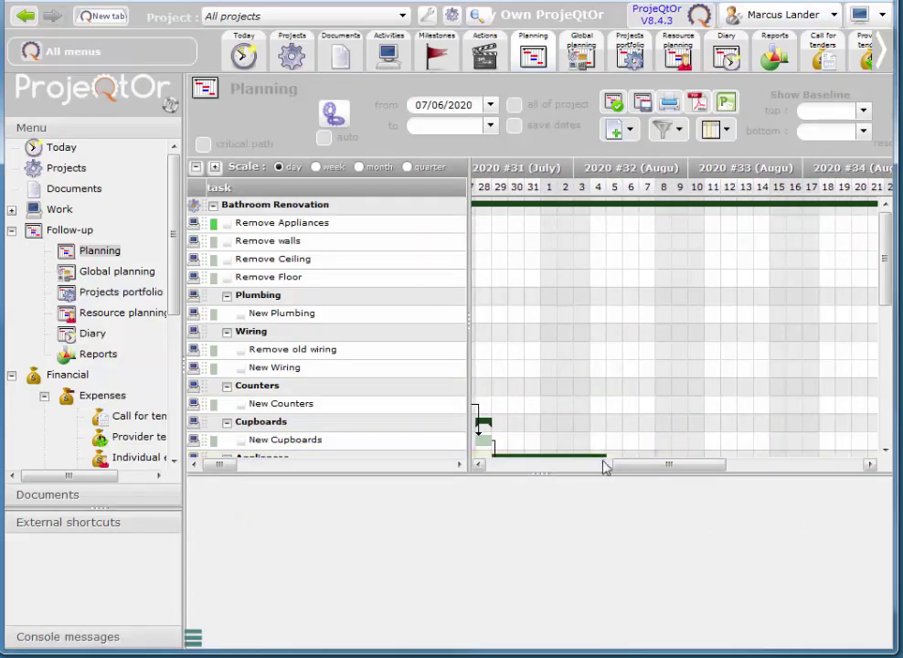
pyautogui.moveTo(884, 268); pyautogui.dragTo(884, 405)
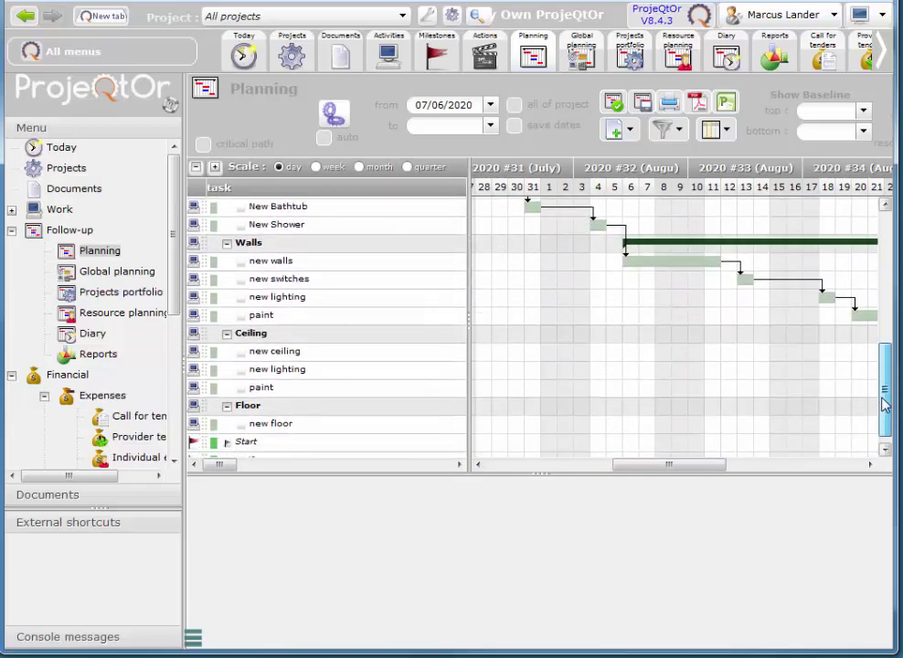
# - Filter the Gantt to Bathroom Renovation only and scroll through its tasks to Floor
pyautogui.click(235, 22)
pyautogui.click(216, 65)
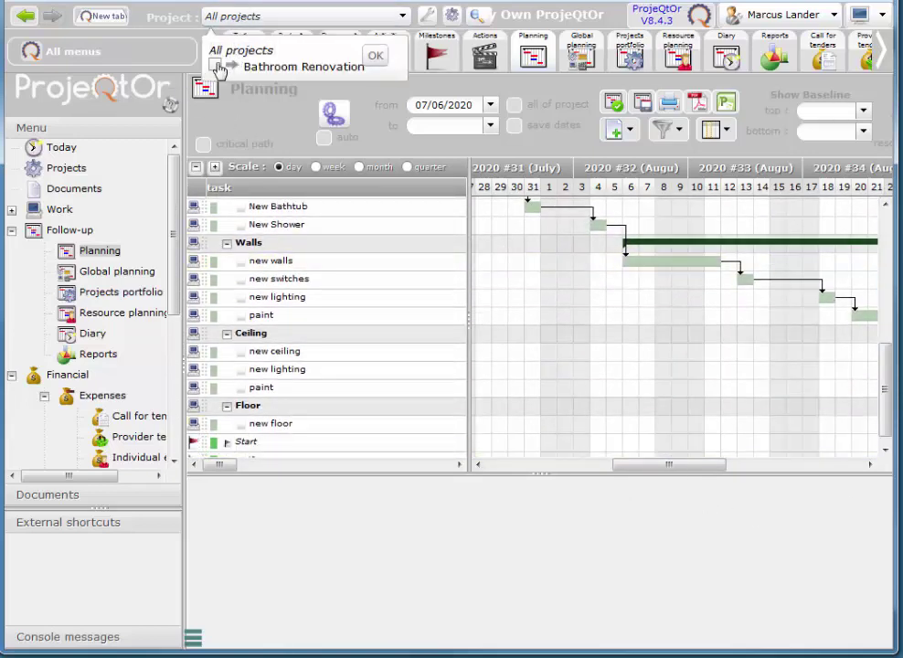
pyautogui.click(370, 56)
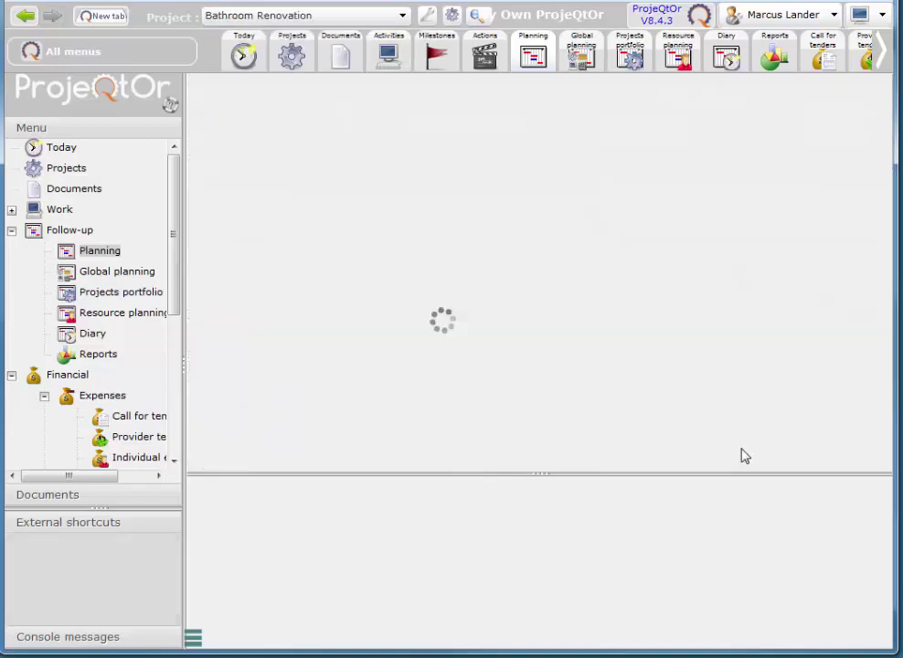
pyautogui.moveTo(586, 471); pyautogui.dragTo(719, 482)
pyautogui.moveTo(881, 282); pyautogui.dragTo(888, 410)
pyautogui.moveTo(705, 468); pyautogui.dragTo(850, 480)
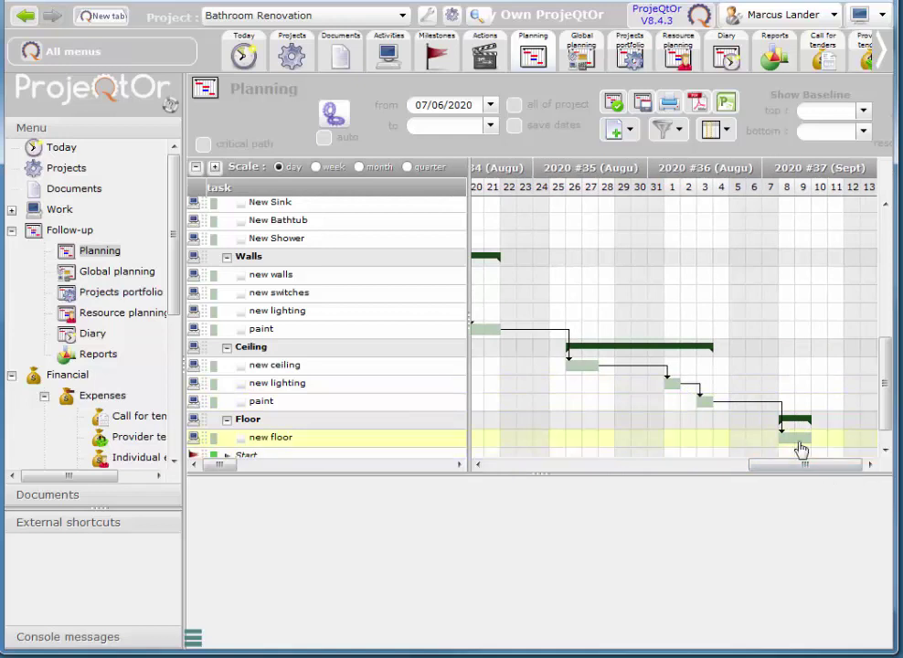
pyautogui.moveTo(810, 448)
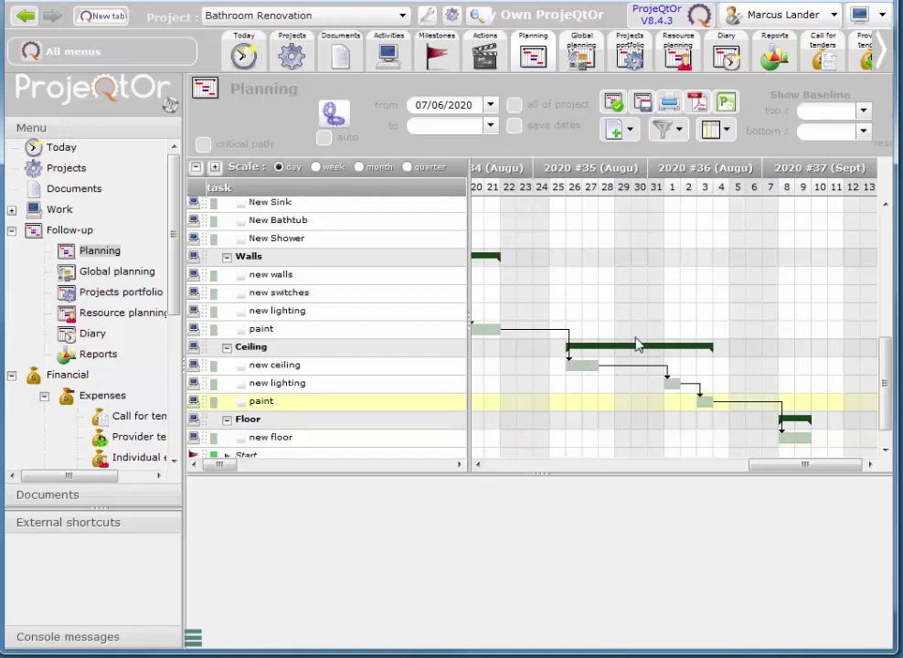
# - Show the Resources list with General Labour, Carpenter, Electrician and Drywaller
pyautogui.click(886, 60)
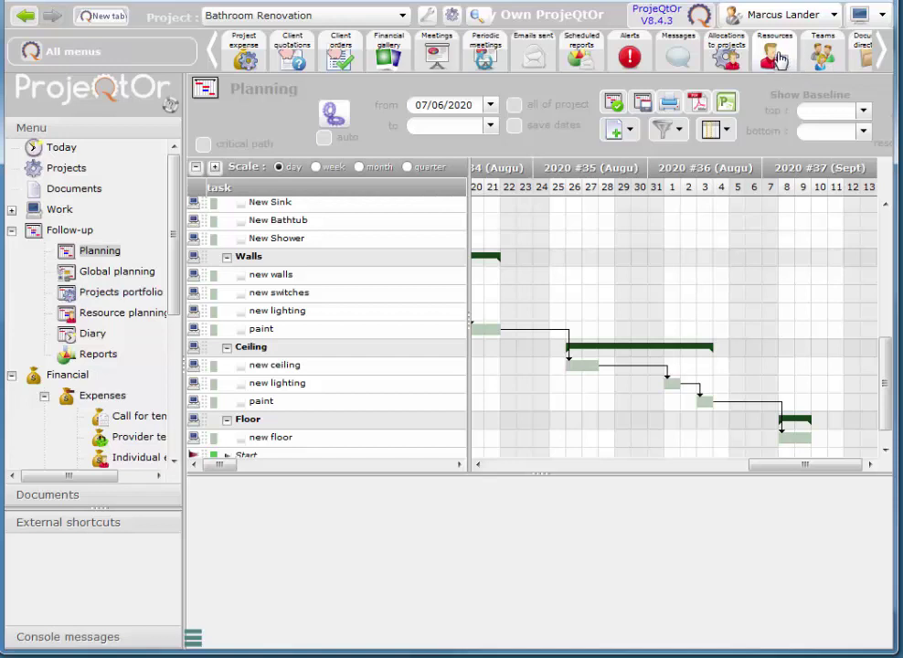
pyautogui.click(779, 58)
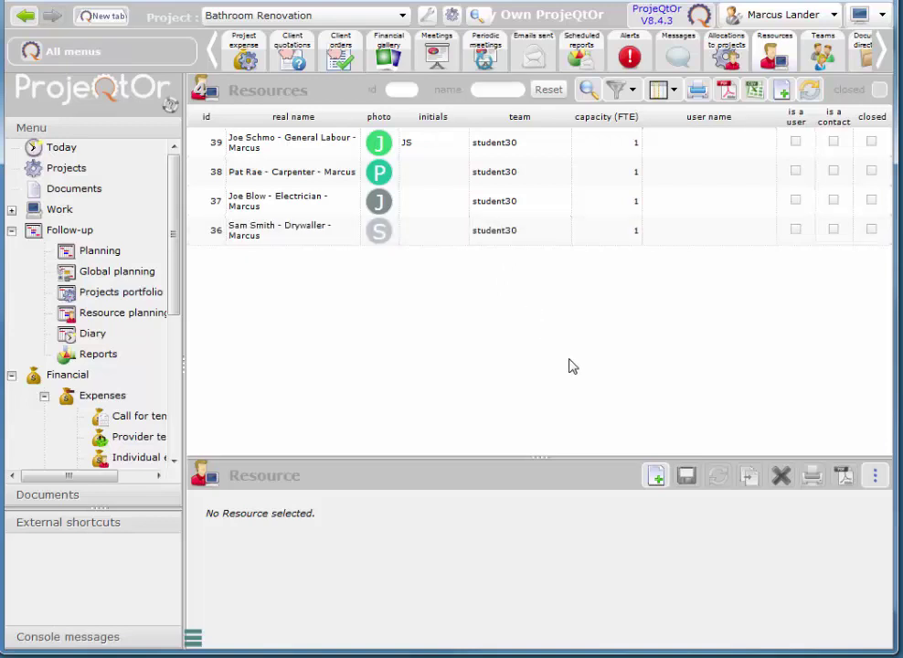
# - In Teams, add a new team named 'Test Team' and save it
pyautogui.click(821, 57)
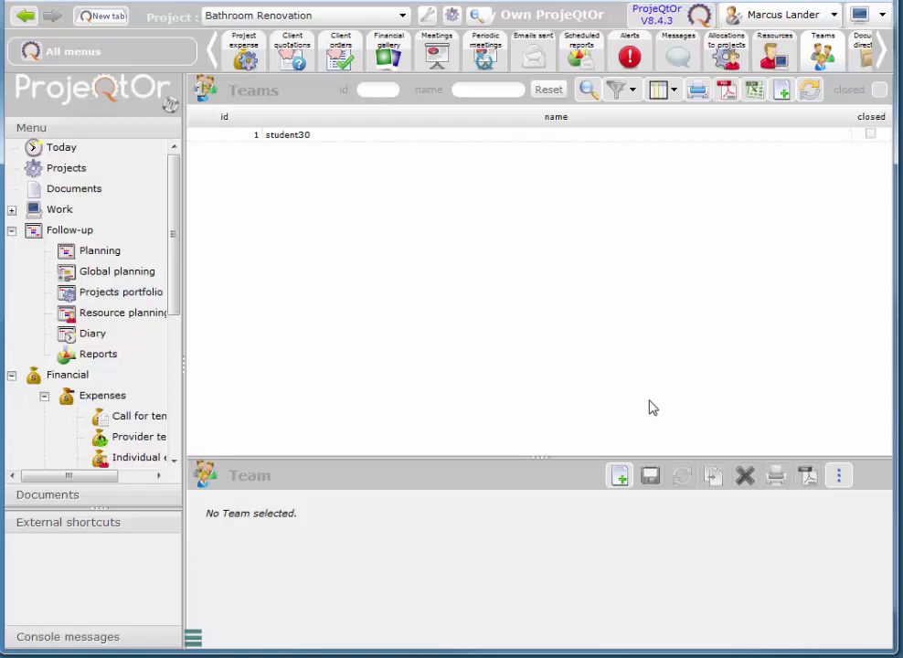
pyautogui.click(621, 477)
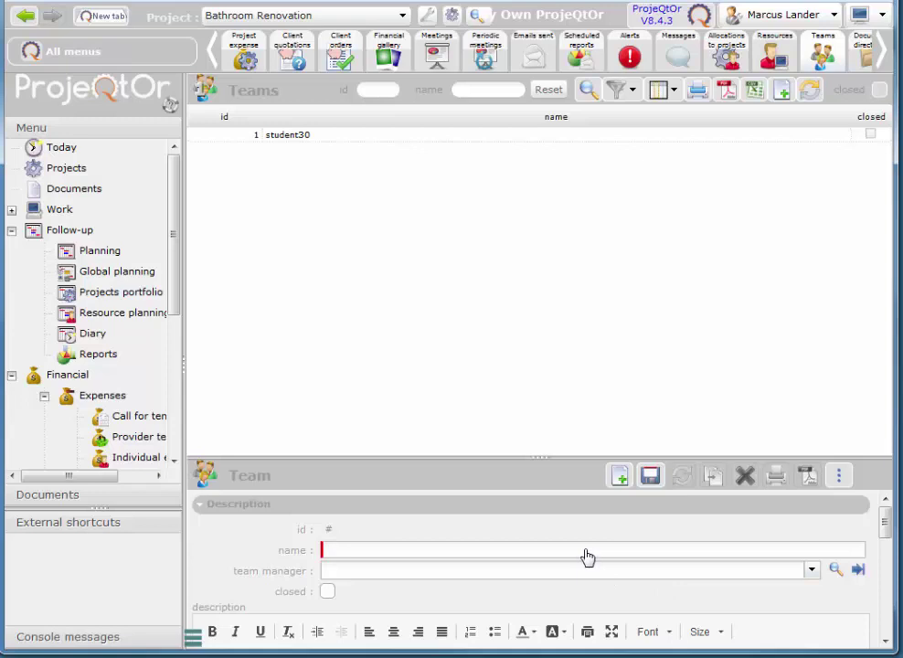
pyautogui.write('Tes')
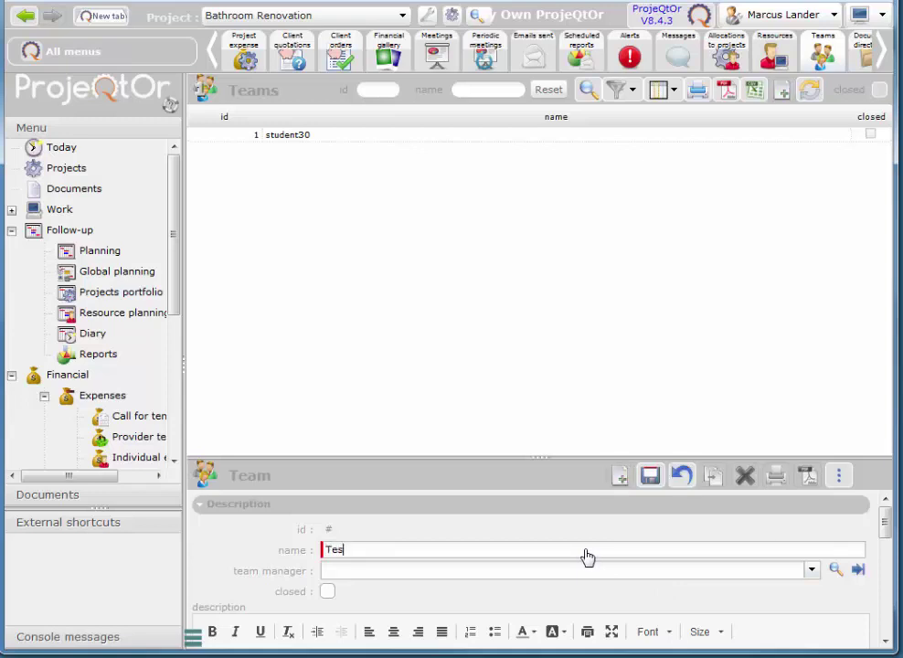
pyautogui.write('t Team')
pyautogui.click(649, 475)
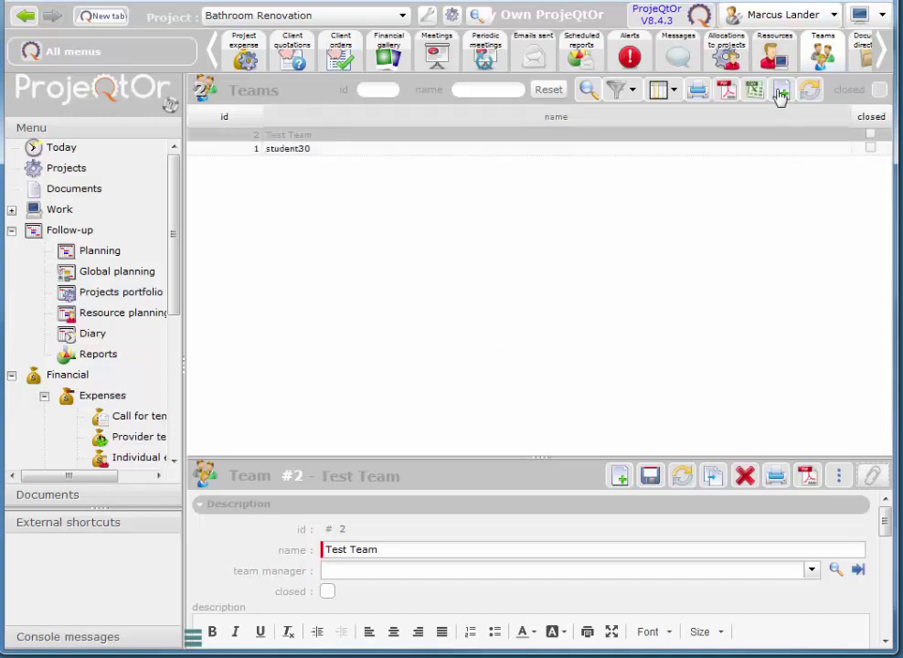
# - Return to the Resources list and start a new resource record
pyautogui.click(775, 53)
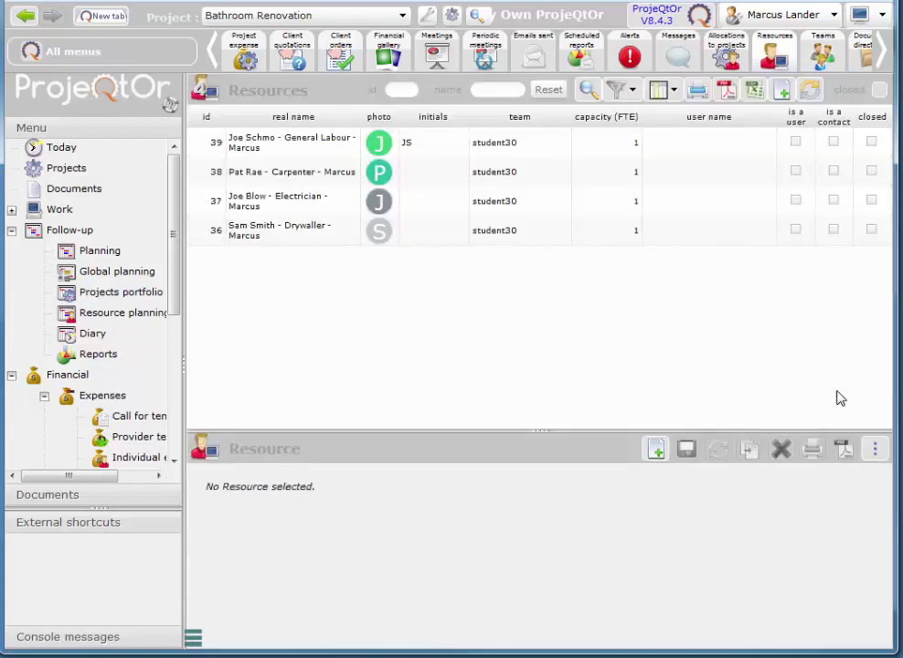
pyautogui.click(359, 195)
pyautogui.click(656, 449)
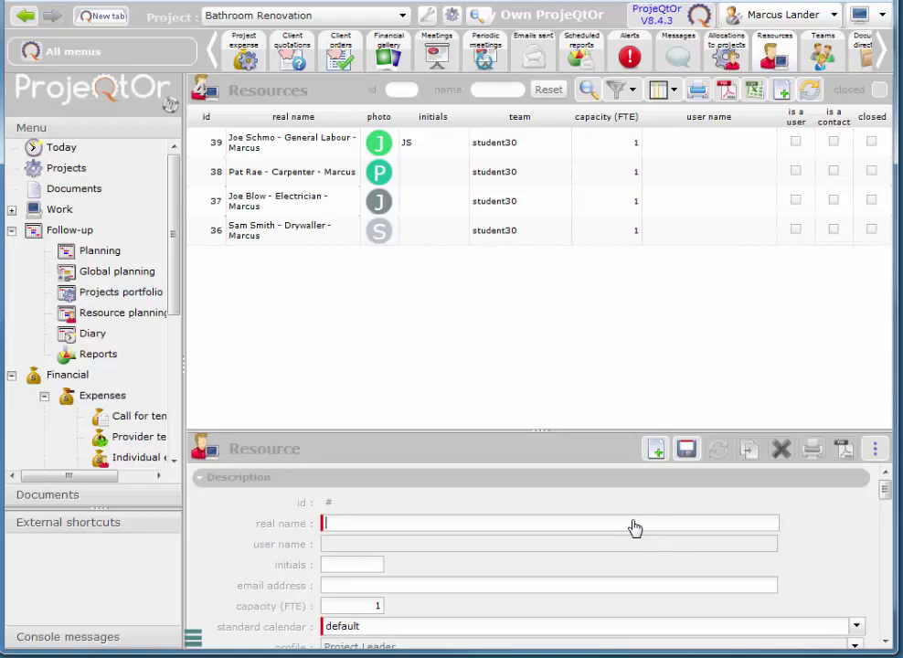
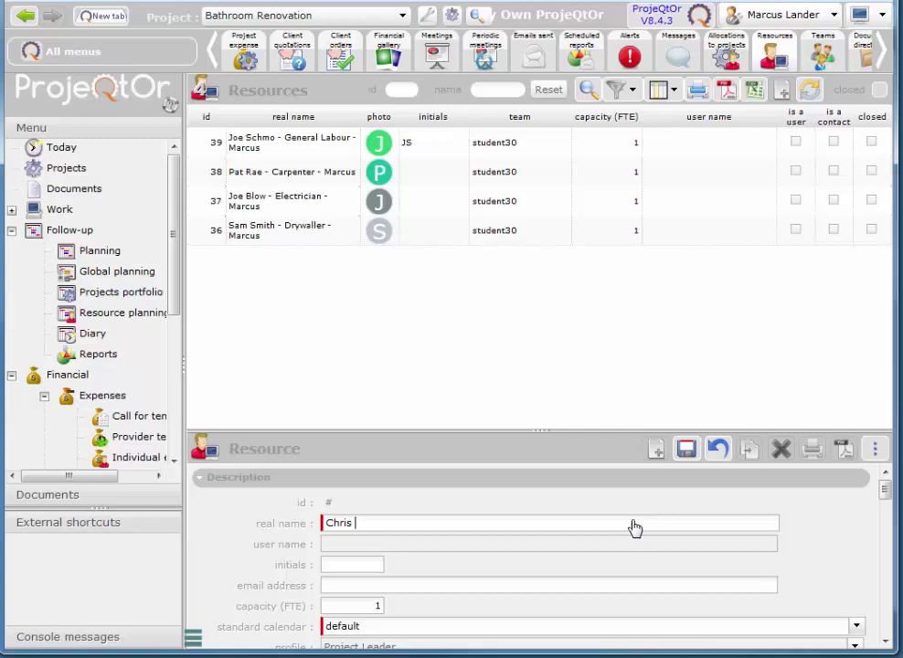
# - Enter the plumber's full name and initials, then scroll down the form
pyautogui.write('umber - Marcus')
pyautogui.click(367, 569)
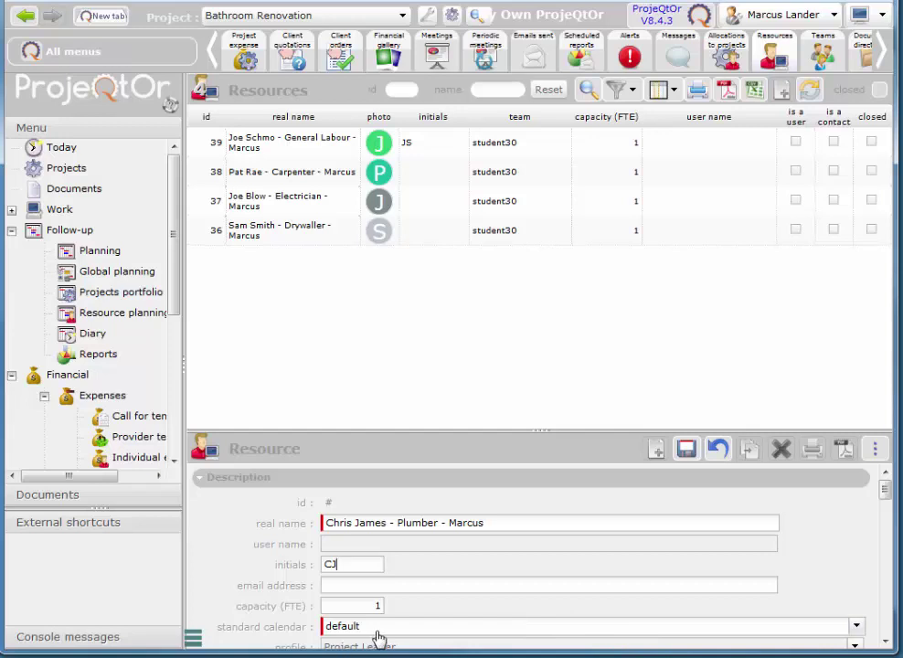
pyautogui.click(886, 641)
pyautogui.click(885, 641)
pyautogui.click(885, 641)
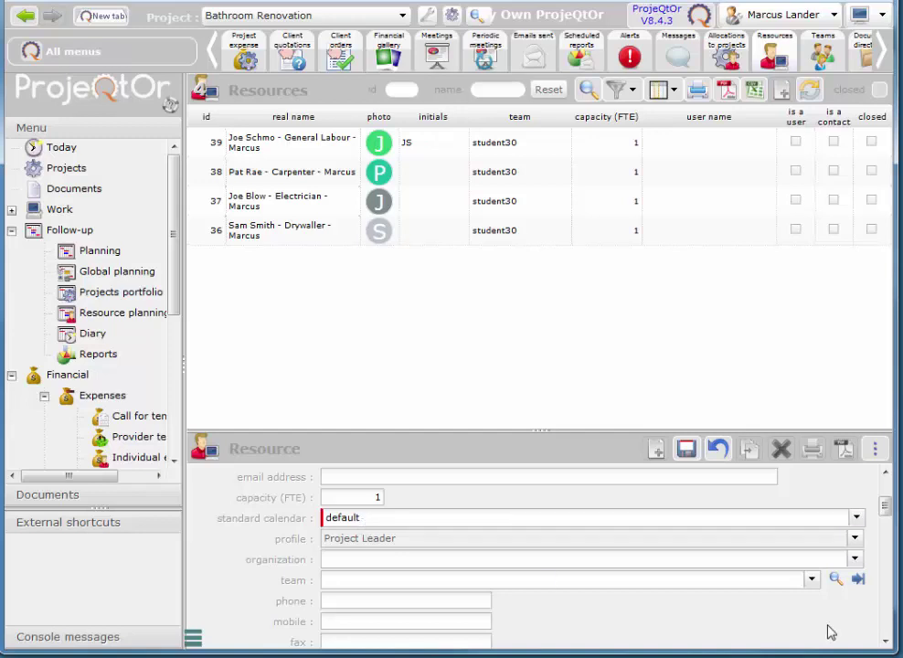
# - Assign the new plumber resource to the student30 team
pyautogui.click(884, 643)
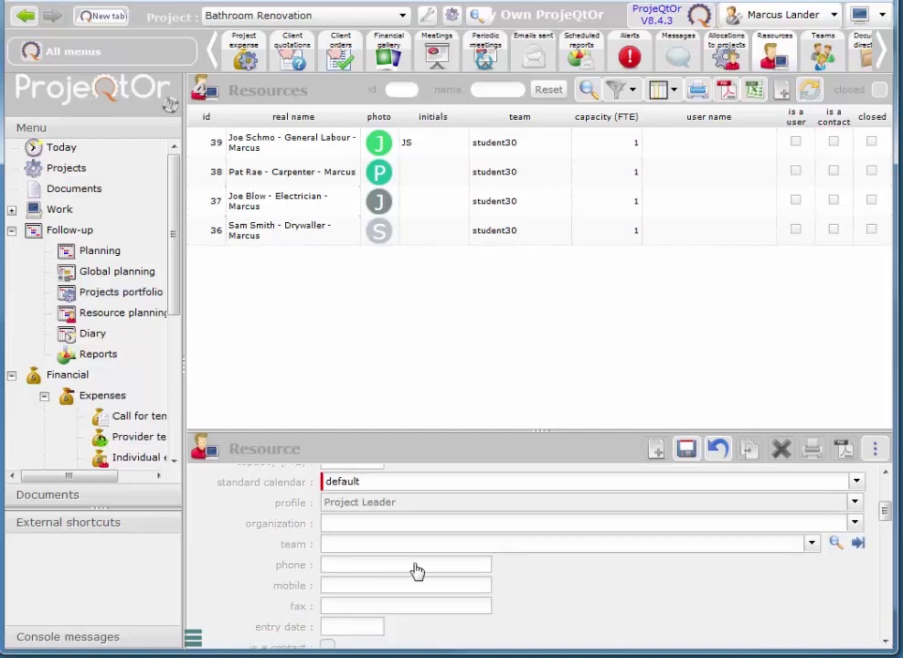
pyautogui.click(810, 543)
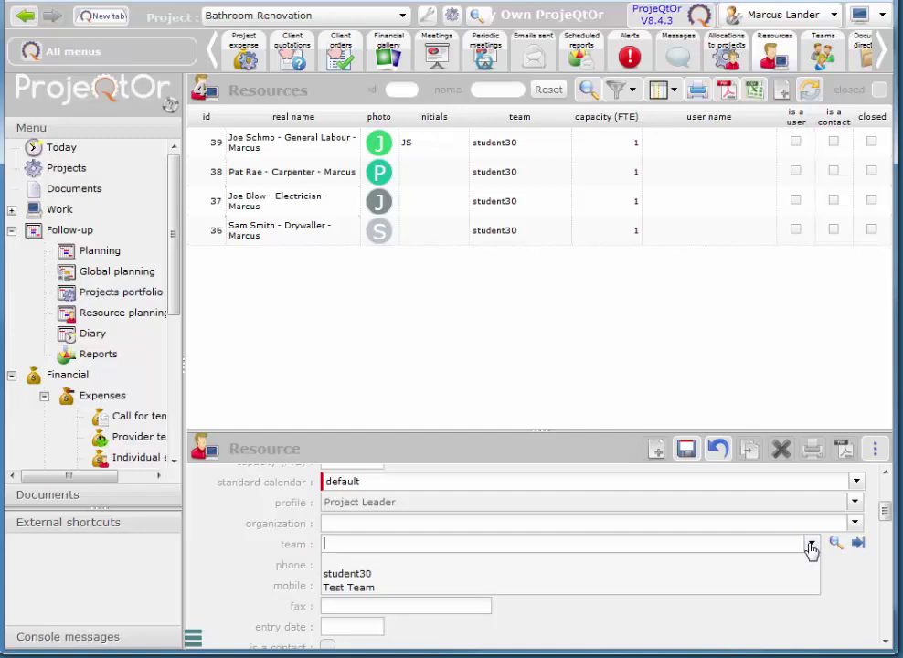
pyautogui.click(348, 577)
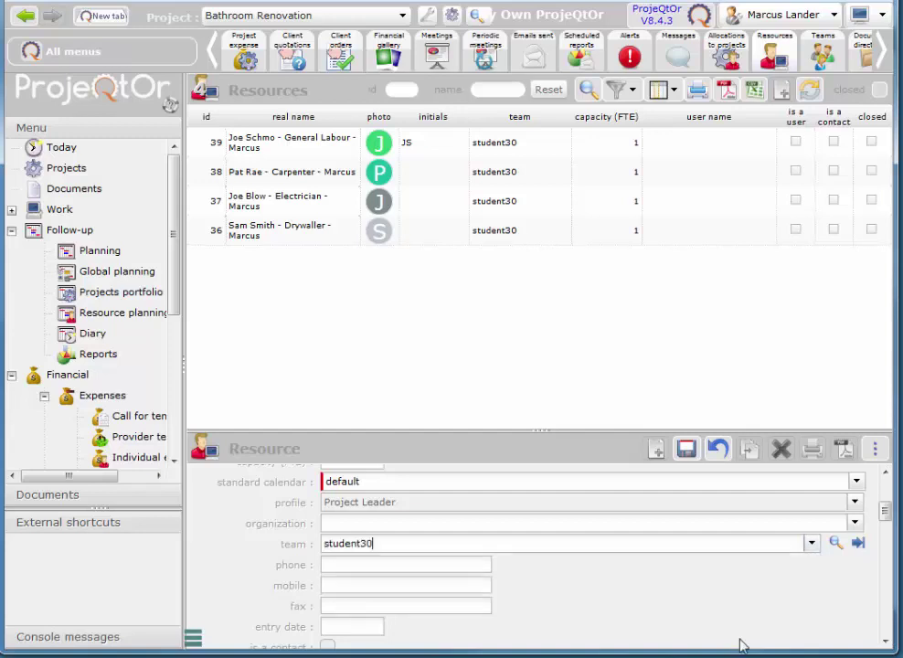
pyautogui.click(811, 543)
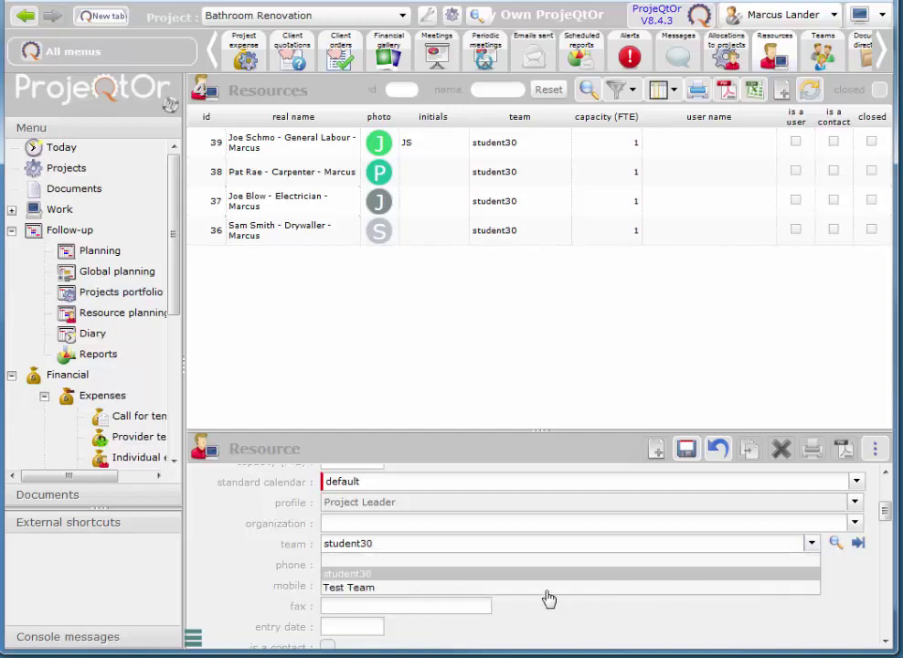
pyautogui.click(343, 579)
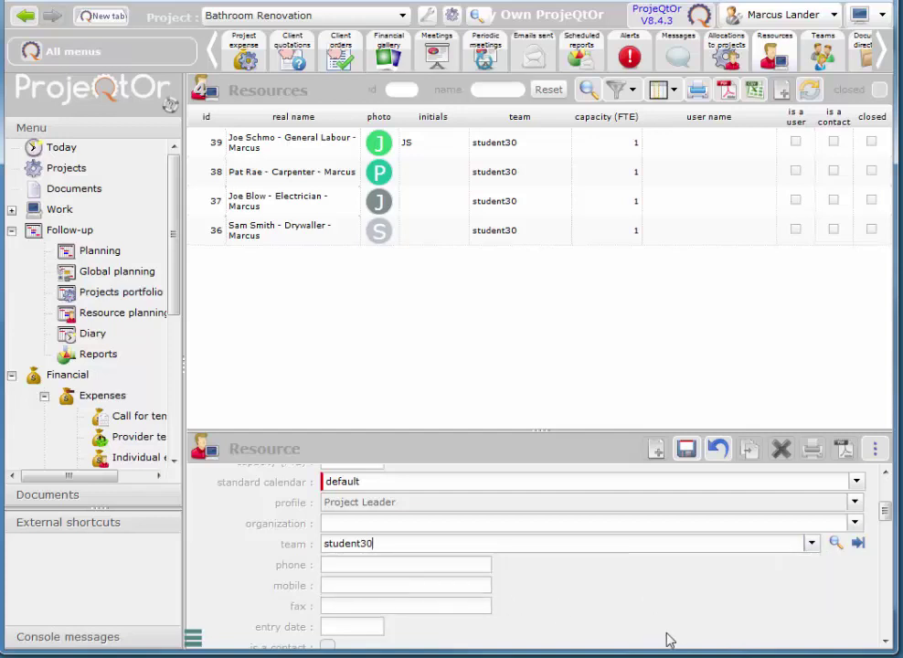
# - Fill in the plumber's e-mail address
pyautogui.moveTo(882, 513)
pyautogui.mouseDown()
pyautogui.moveTo(892, 545)
pyautogui.moveTo(896, 521)
pyautogui.mouseUp()
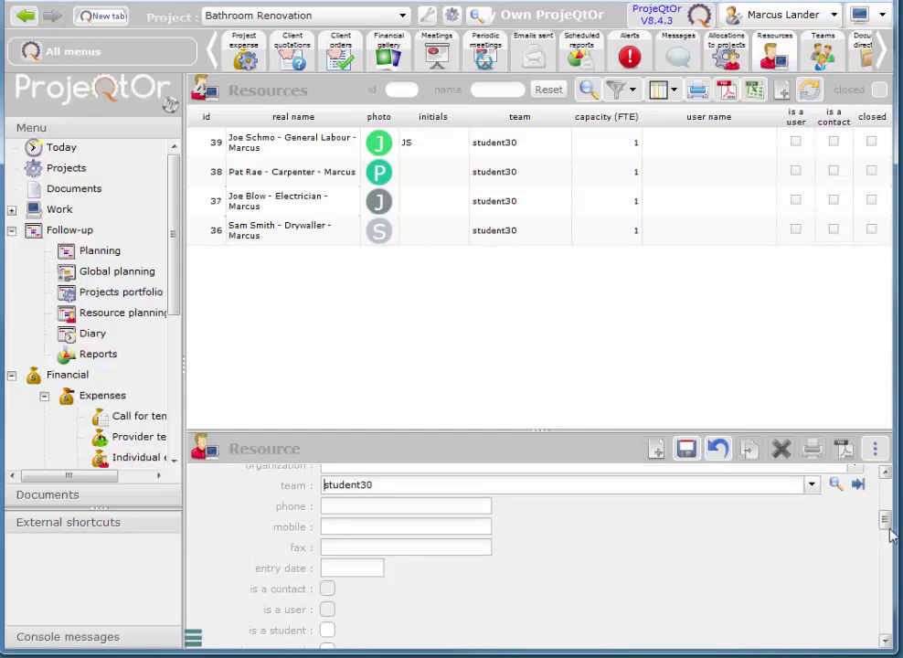
pyautogui.moveTo(882, 520); pyautogui.dragTo(886, 502)
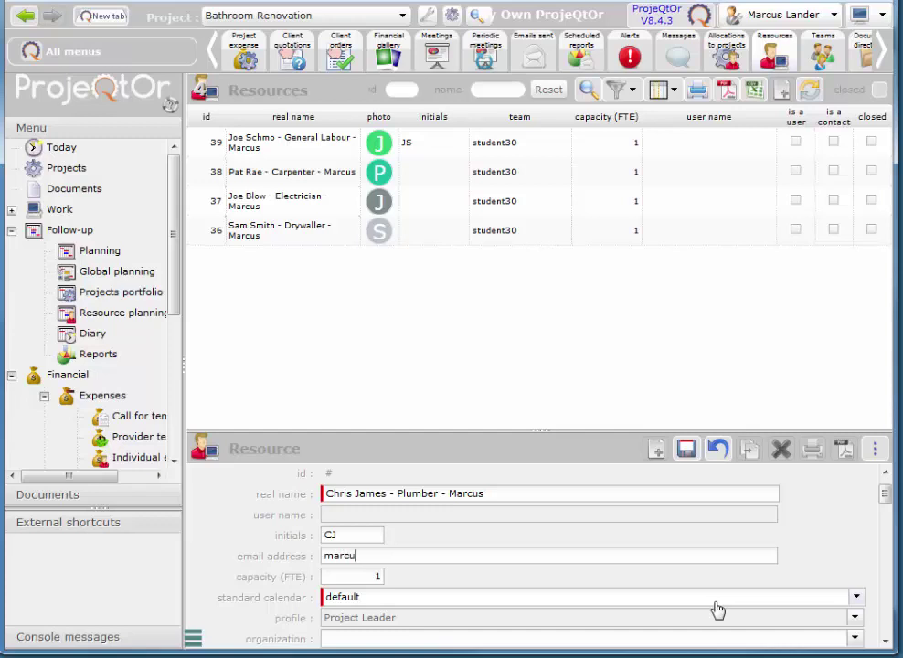
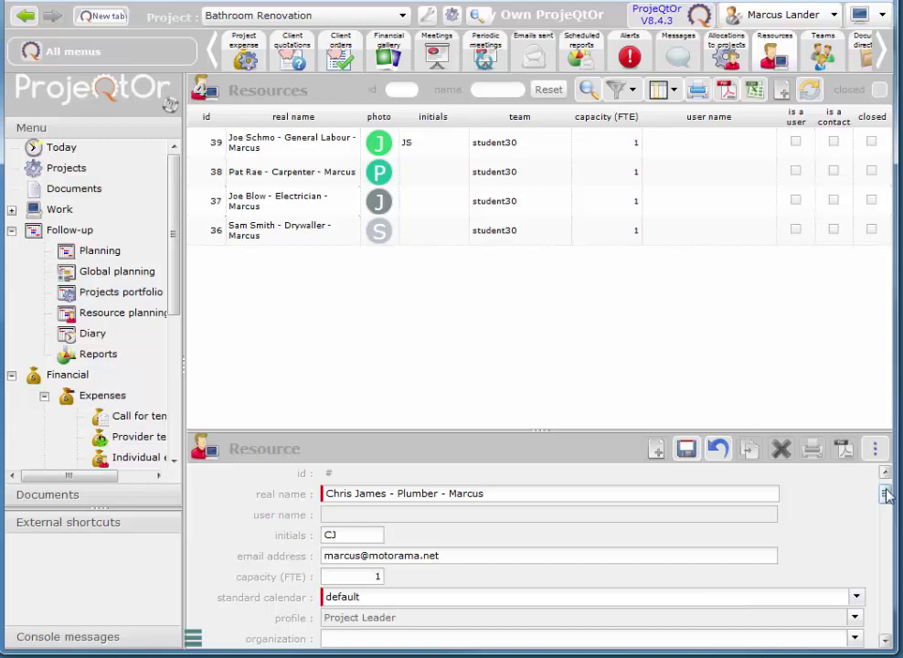
# - Under Function and cost, choose Expert as the plumber's main function
pyautogui.moveTo(886, 493); pyautogui.dragTo(886, 590)
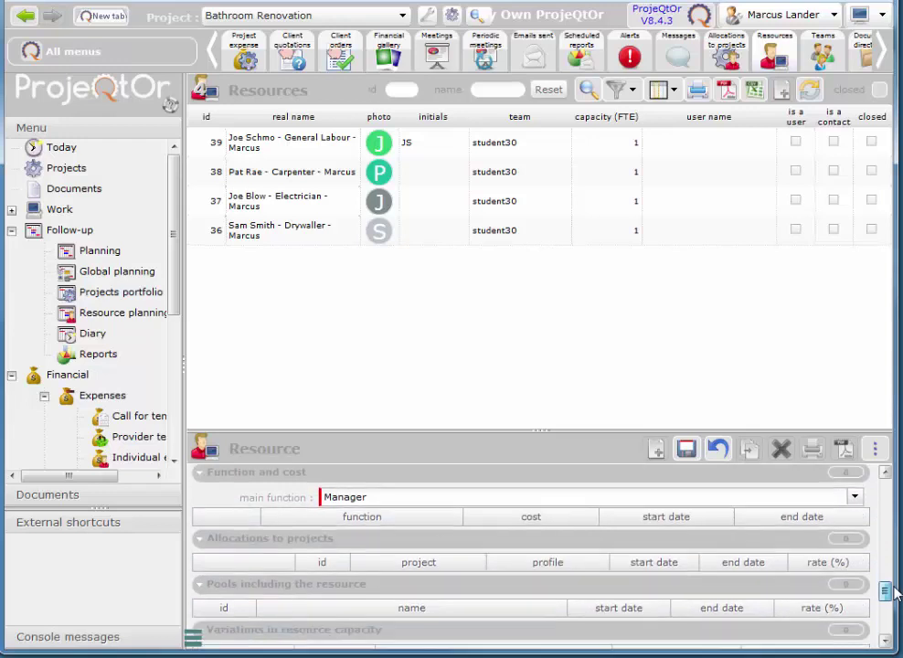
pyautogui.click(854, 499)
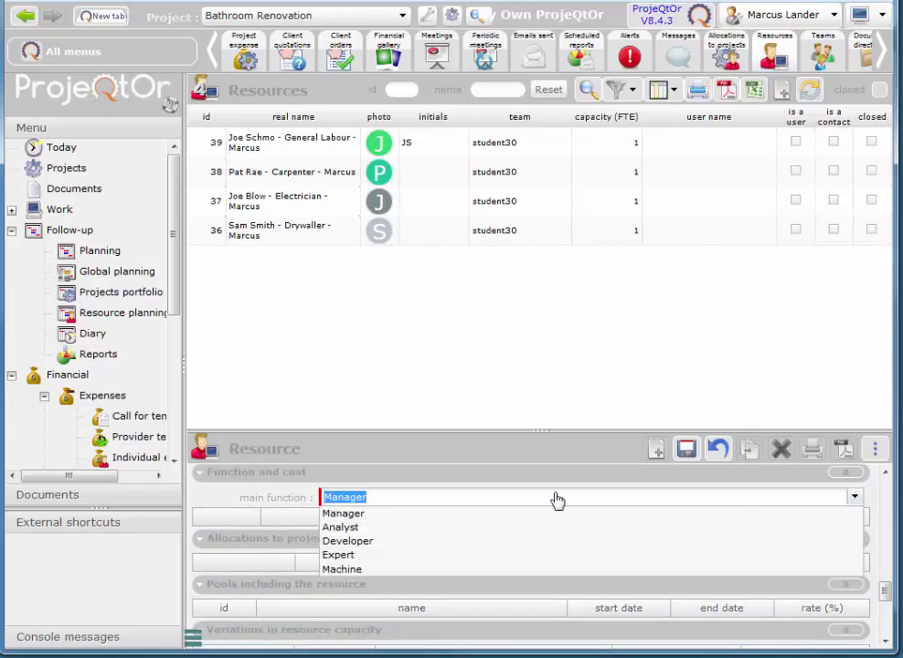
pyautogui.click(345, 555)
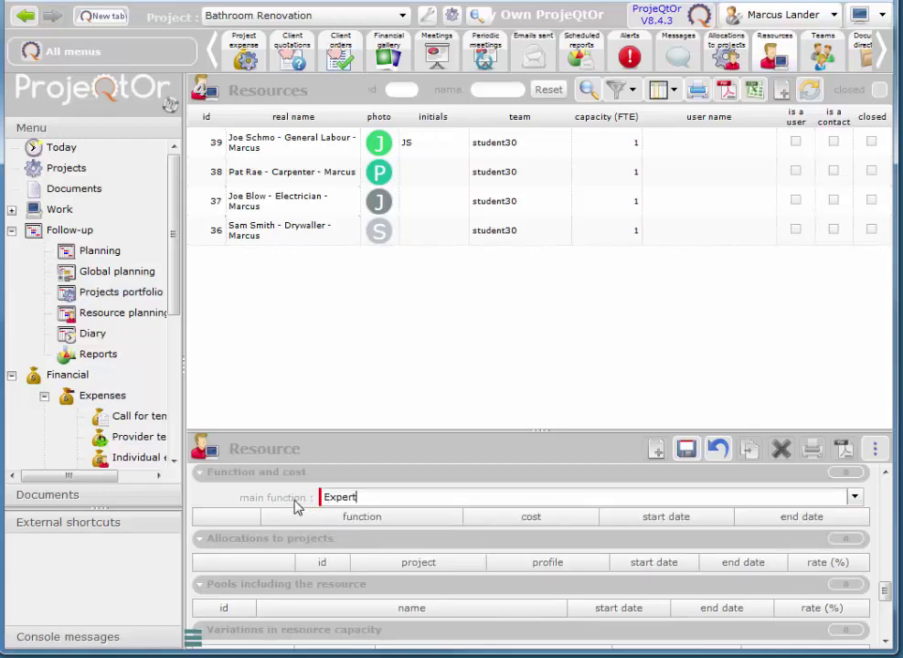
pyautogui.click(857, 498)
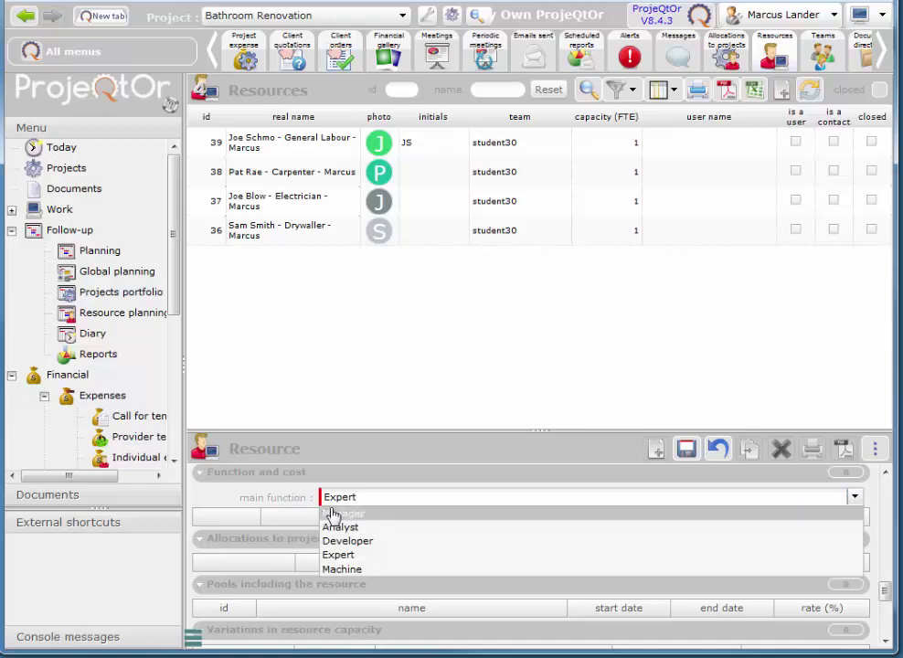
pyautogui.click(340, 555)
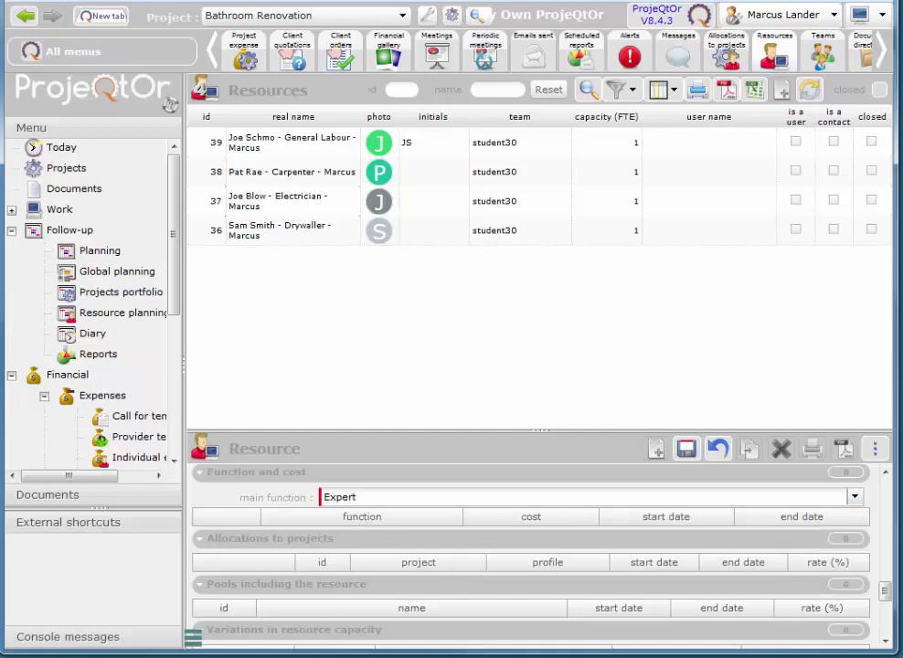
pyautogui.moveTo(883, 593); pyautogui.dragTo(885, 492)
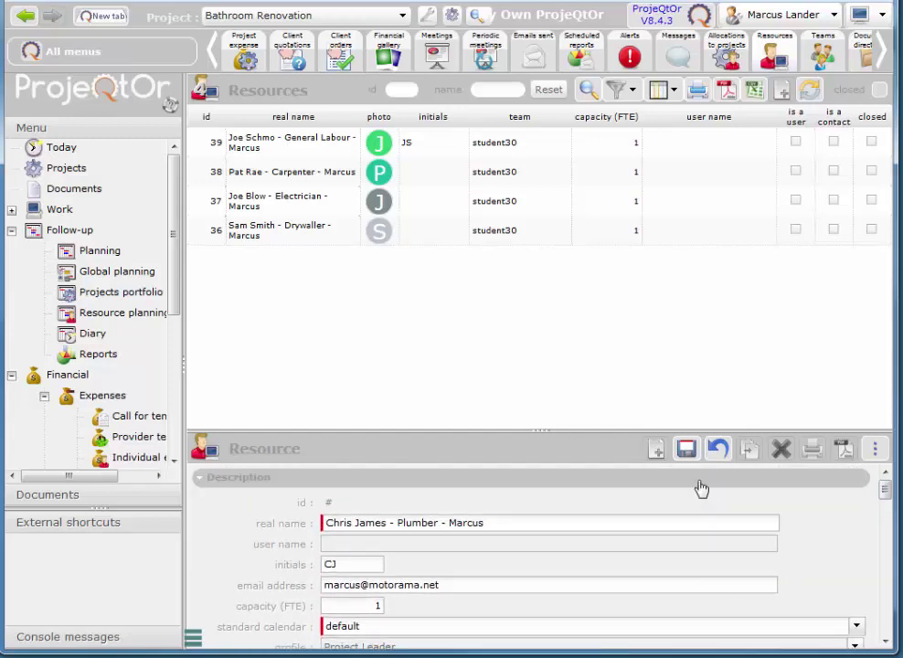
# - Save the plumber resource, creating record #40 with team student30 and function Expert
pyautogui.click(683, 453)
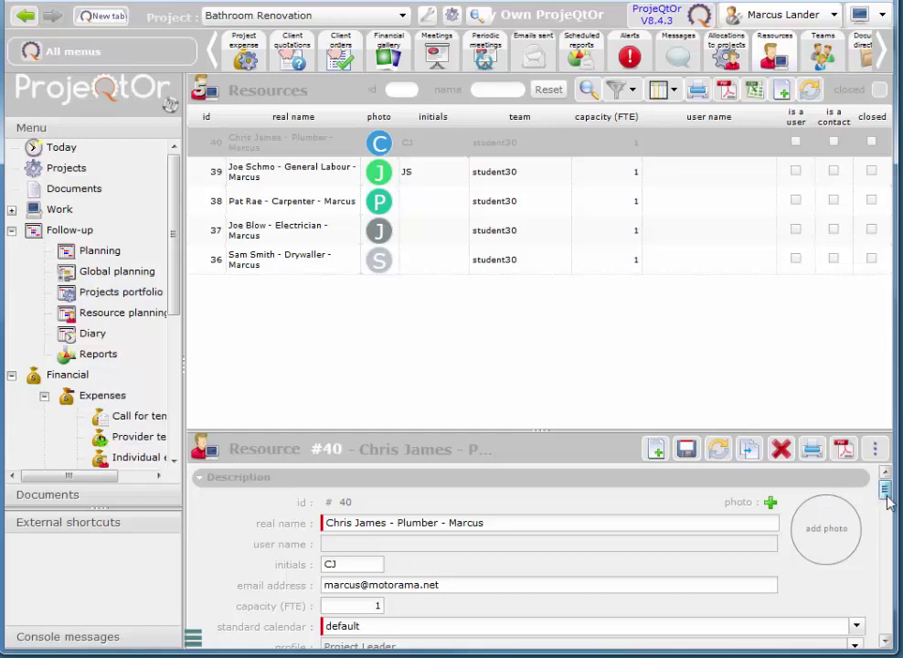
pyautogui.moveTo(887, 494); pyautogui.dragTo(886, 591)
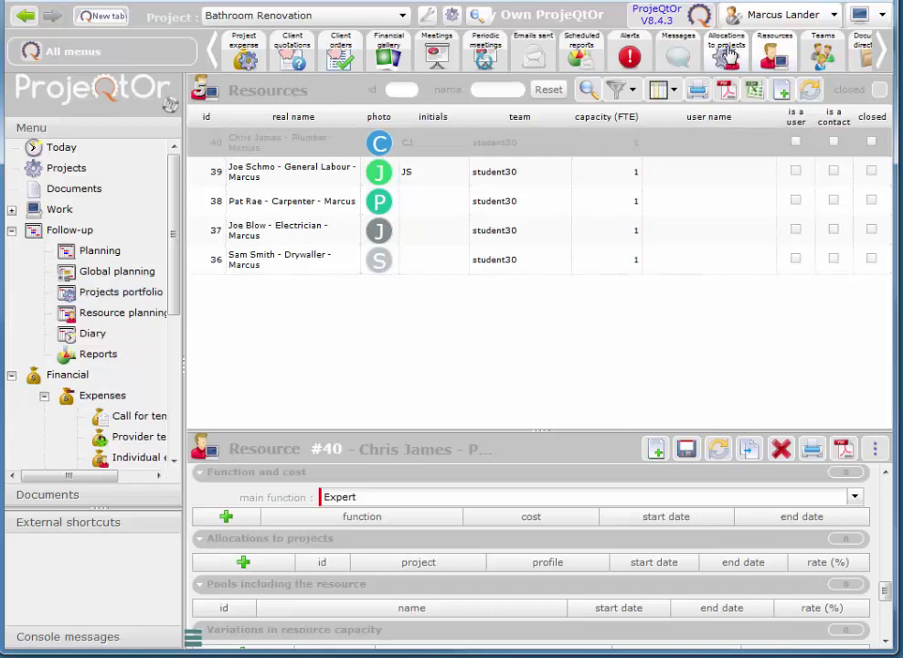
# - Add an allocation of the plumber to Bathroom Renovation as Project Member at 100%
pyautogui.click(243, 564)
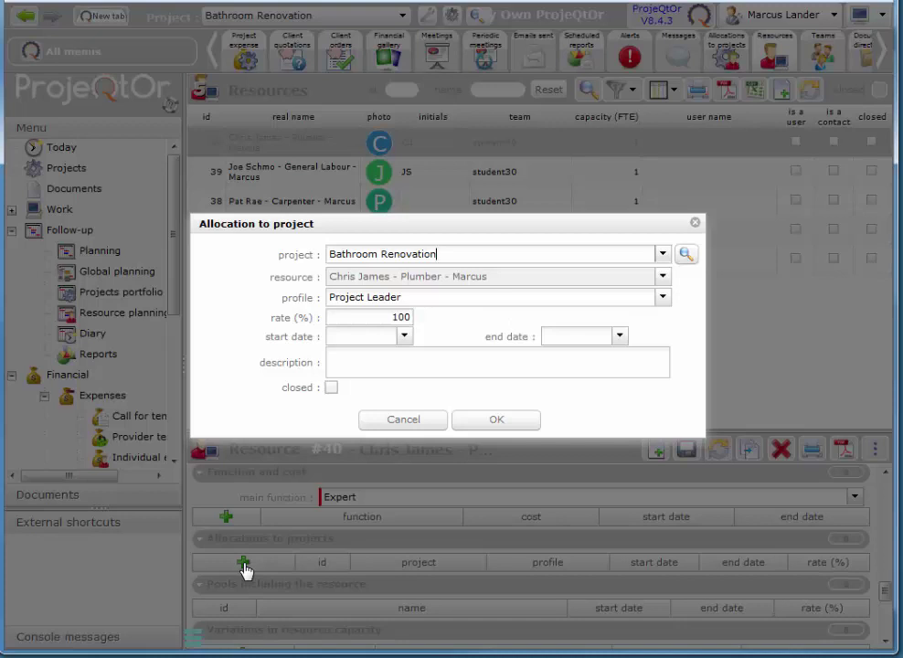
pyautogui.click(665, 255)
pyautogui.click(664, 256)
pyautogui.click(665, 256)
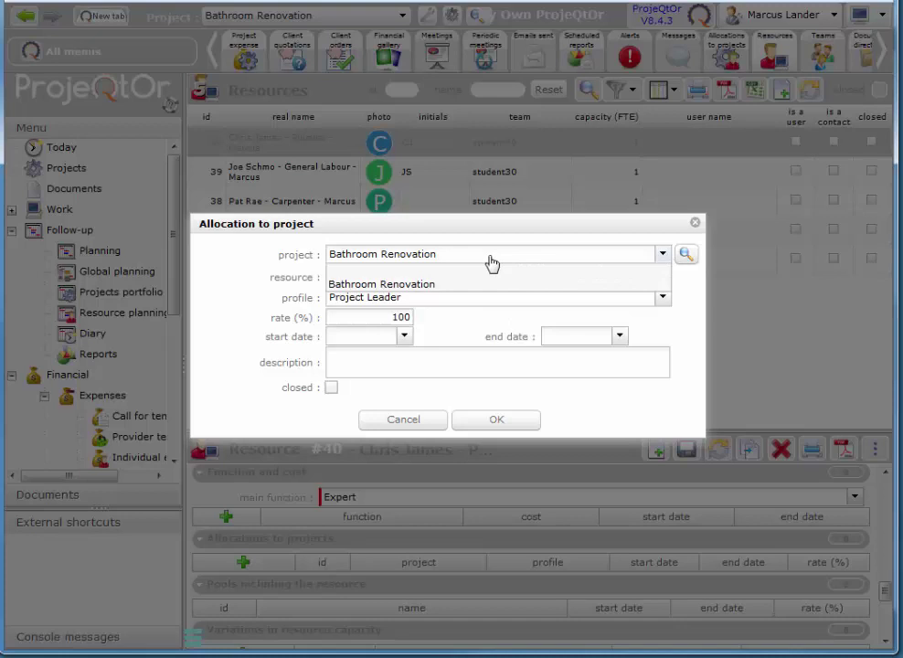
pyautogui.click(490, 260)
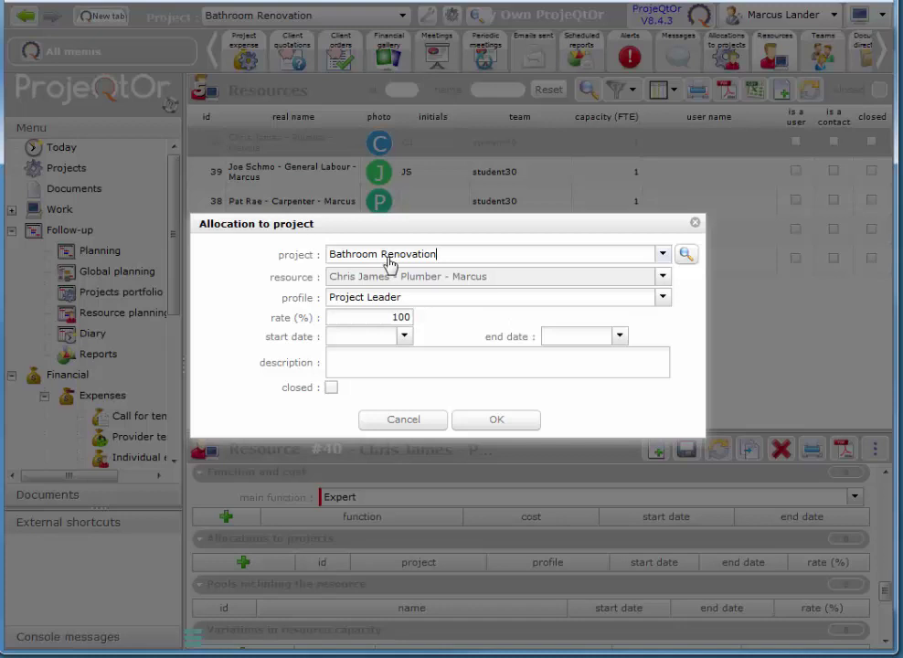
pyautogui.click(665, 298)
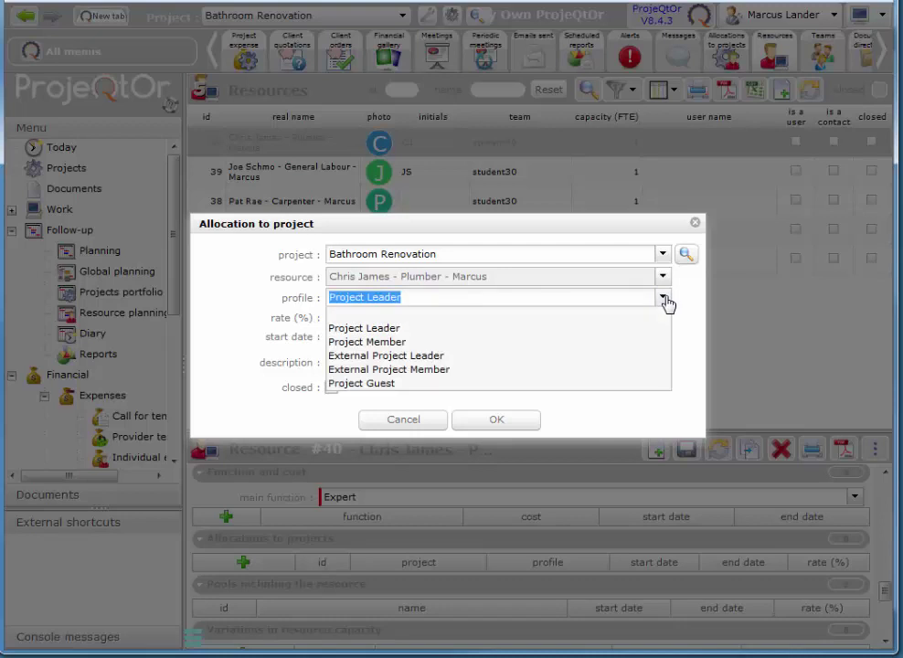
pyautogui.click(390, 344)
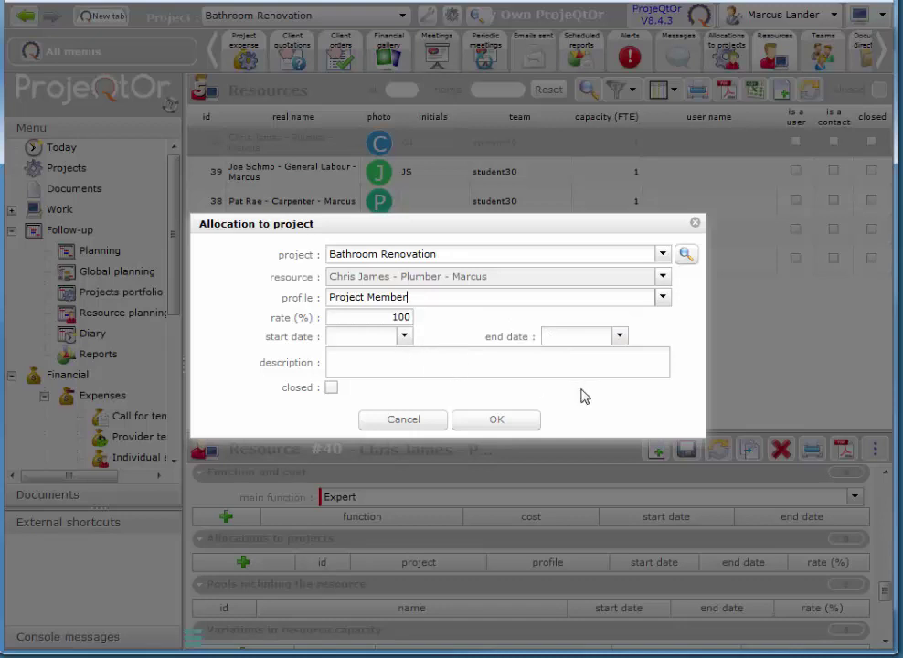
pyautogui.click(494, 421)
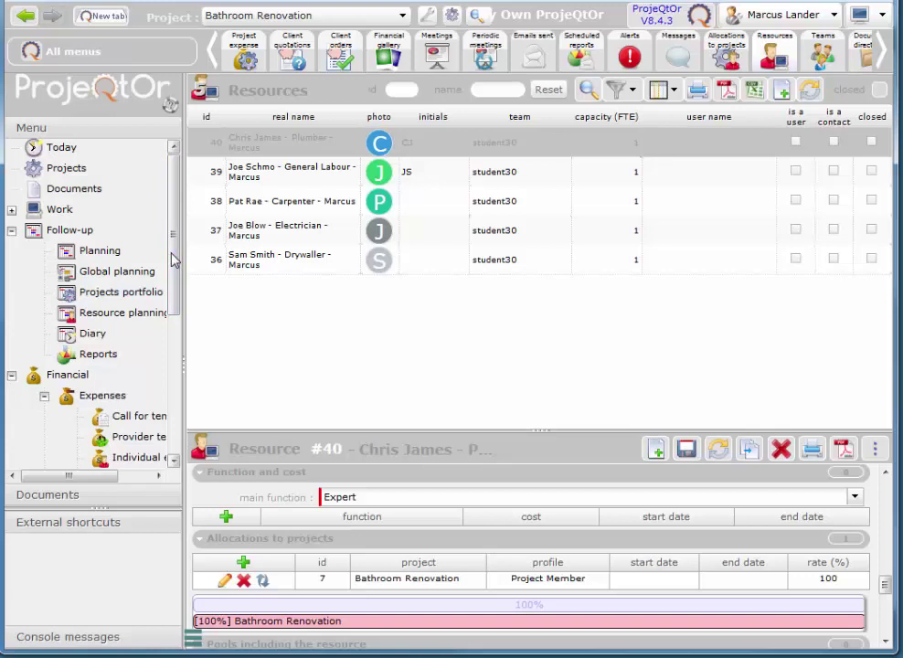
# - Open the Activities list from the Work section of the left menu
pyautogui.click(11, 210)
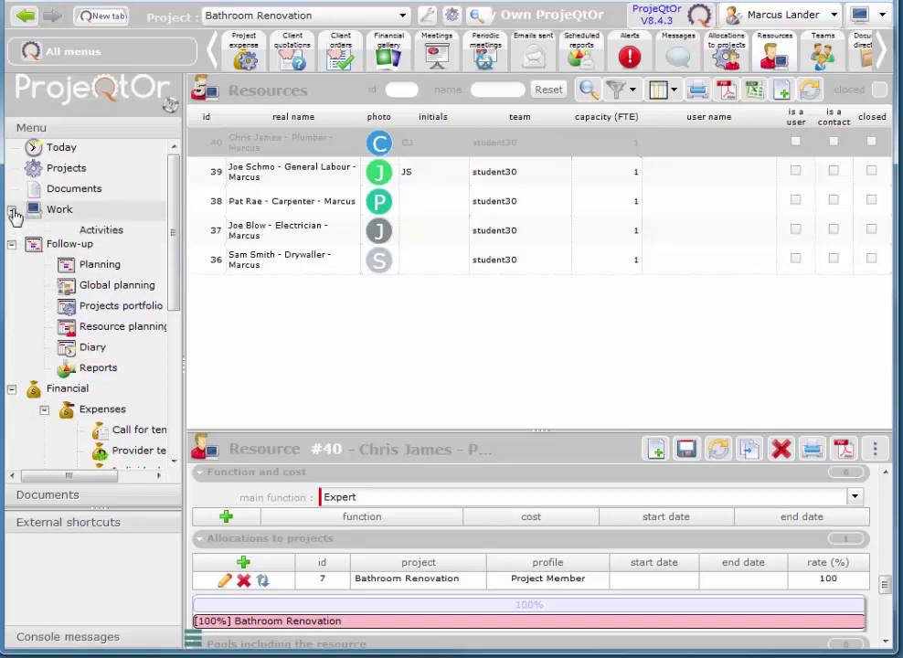
pyautogui.click(106, 234)
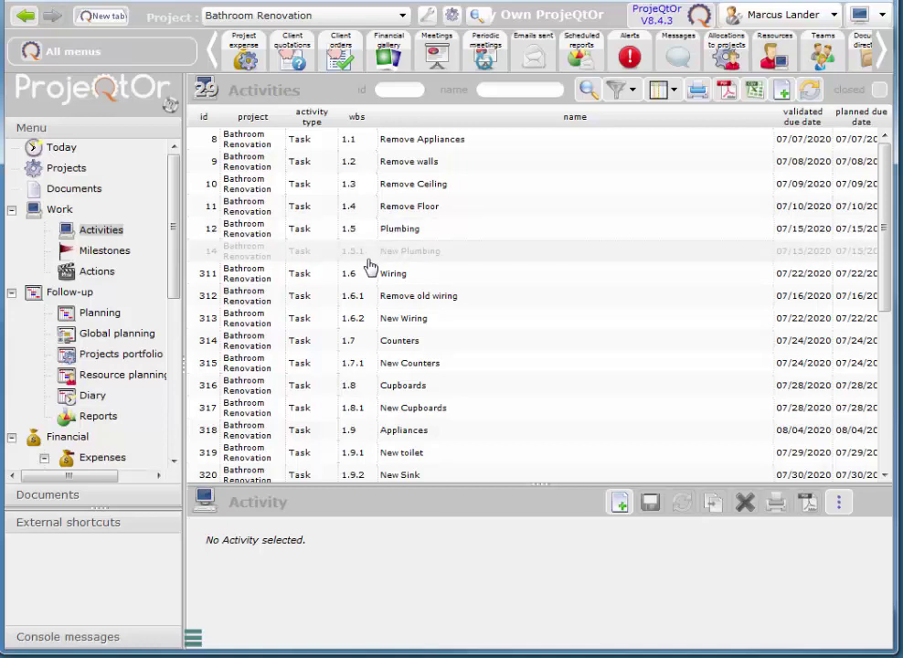
# - Open the New Plumbing activity #14 and scroll down through its Treatment fields
pyautogui.click(417, 259)
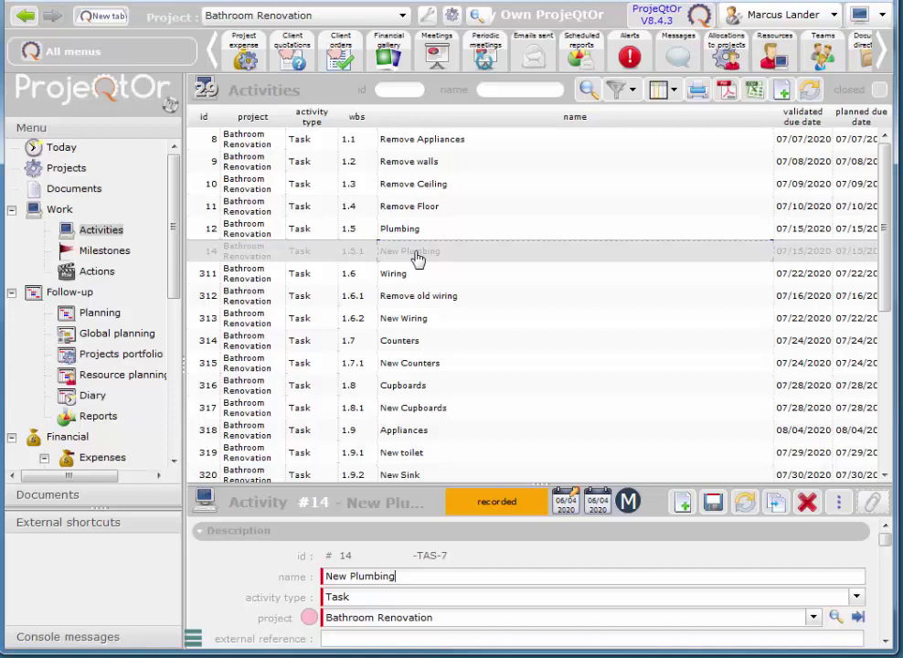
pyautogui.click(884, 642)
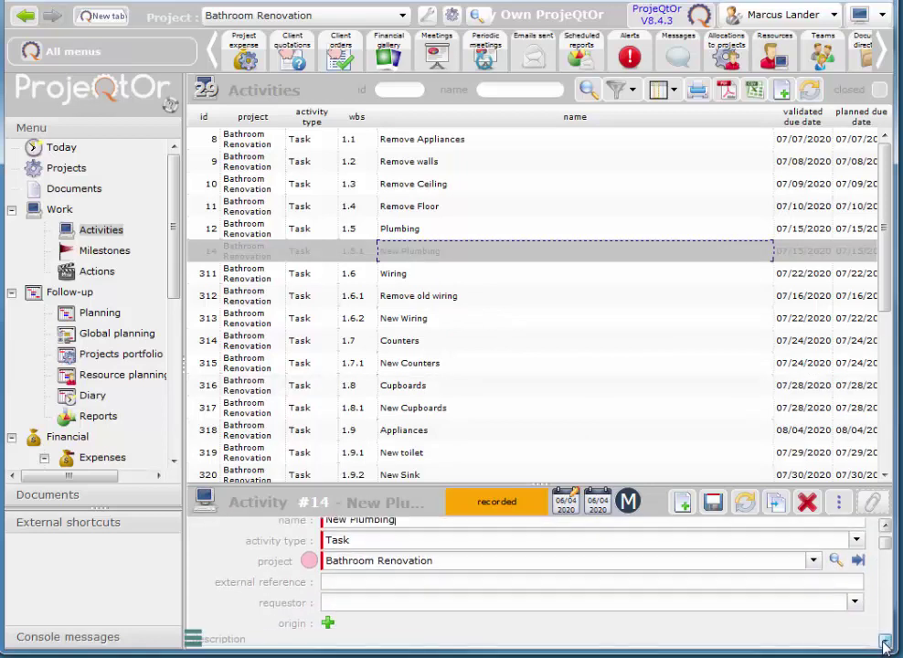
pyautogui.click(885, 643)
pyautogui.click(884, 642)
pyautogui.click(884, 642)
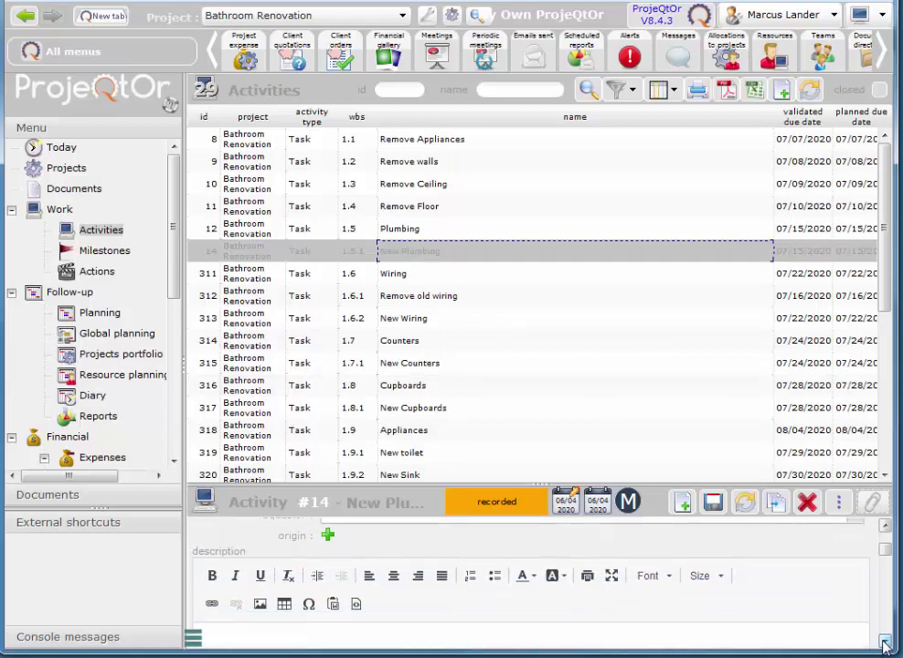
pyautogui.click(884, 643)
pyautogui.click(884, 643)
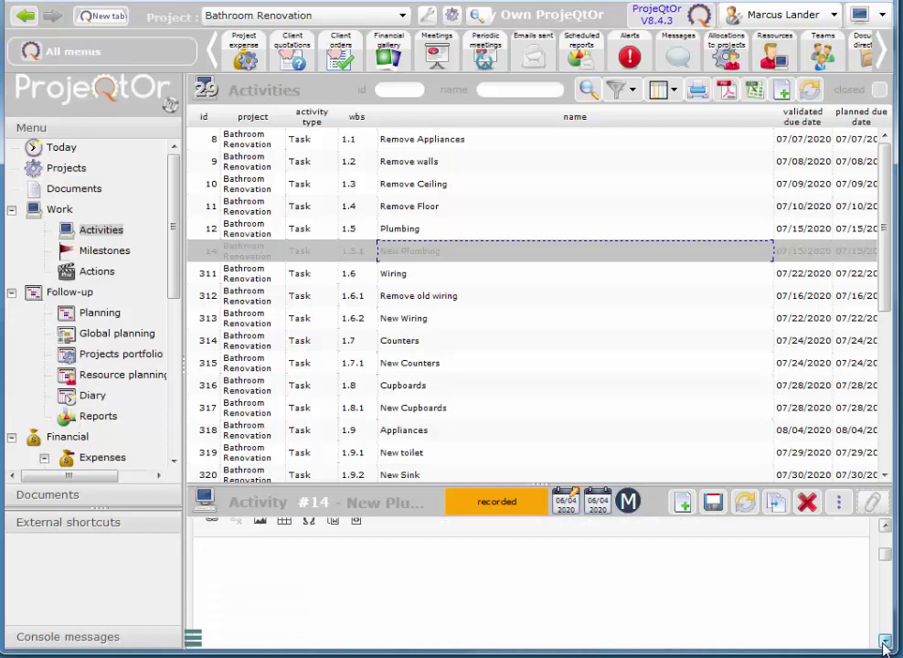
pyautogui.click(885, 642)
pyautogui.click(884, 643)
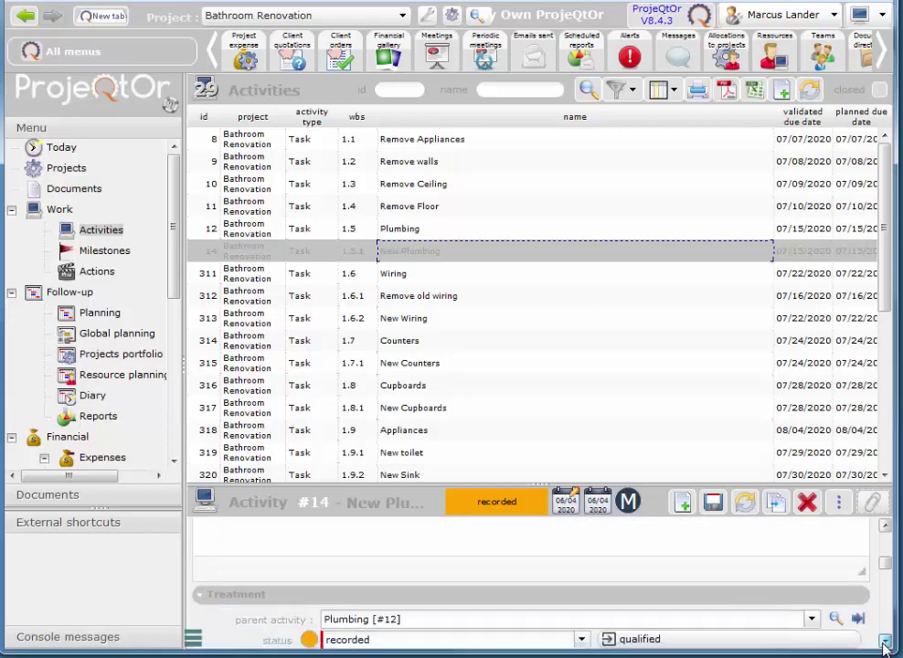
pyautogui.click(884, 642)
pyautogui.click(884, 642)
pyautogui.click(884, 642)
pyautogui.click(885, 642)
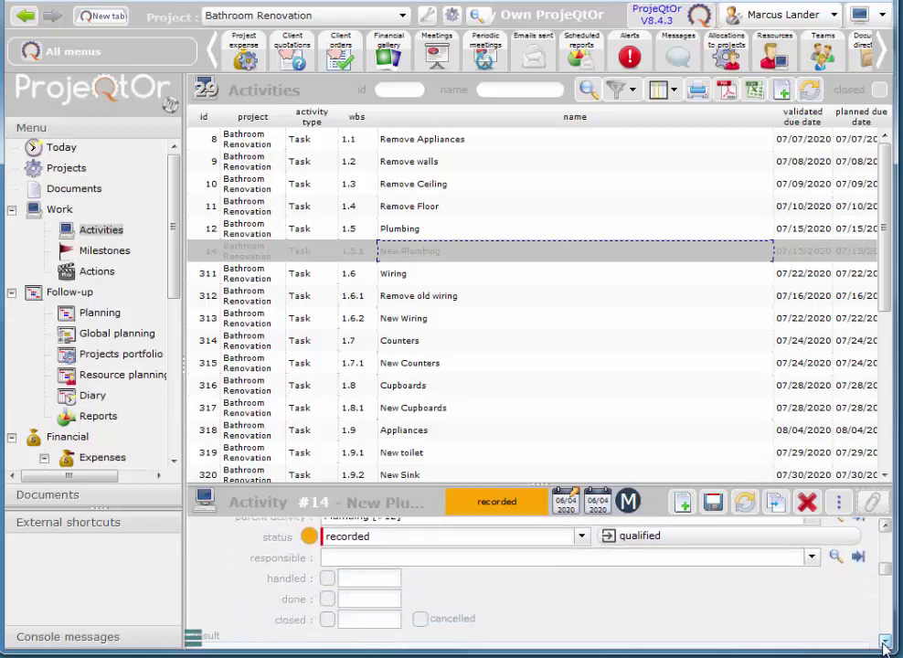
pyautogui.click(885, 642)
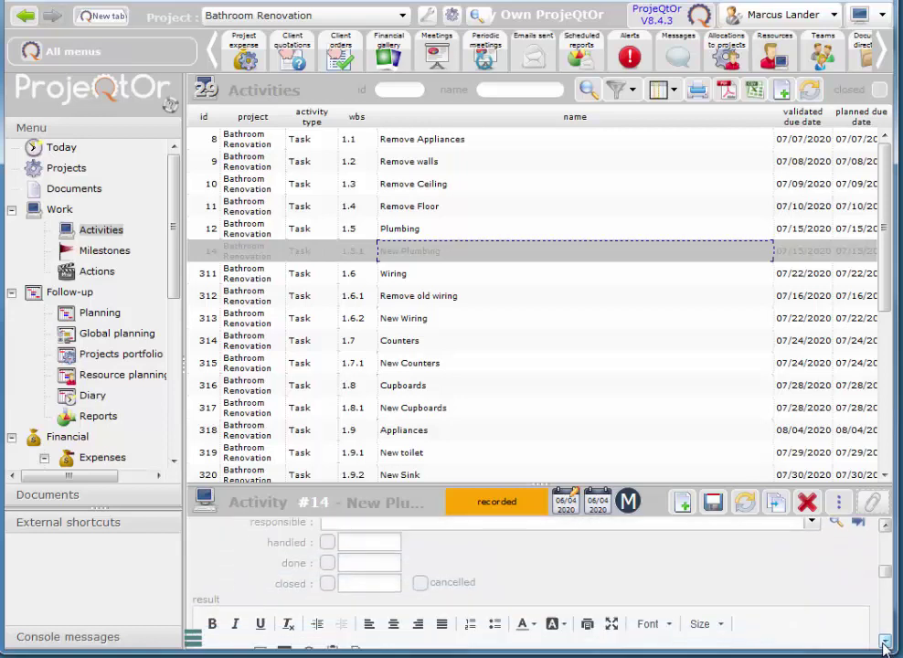
# - Scroll the activity #14 details until its empty Assignment section is visible
pyautogui.click(884, 527)
pyautogui.click(884, 527)
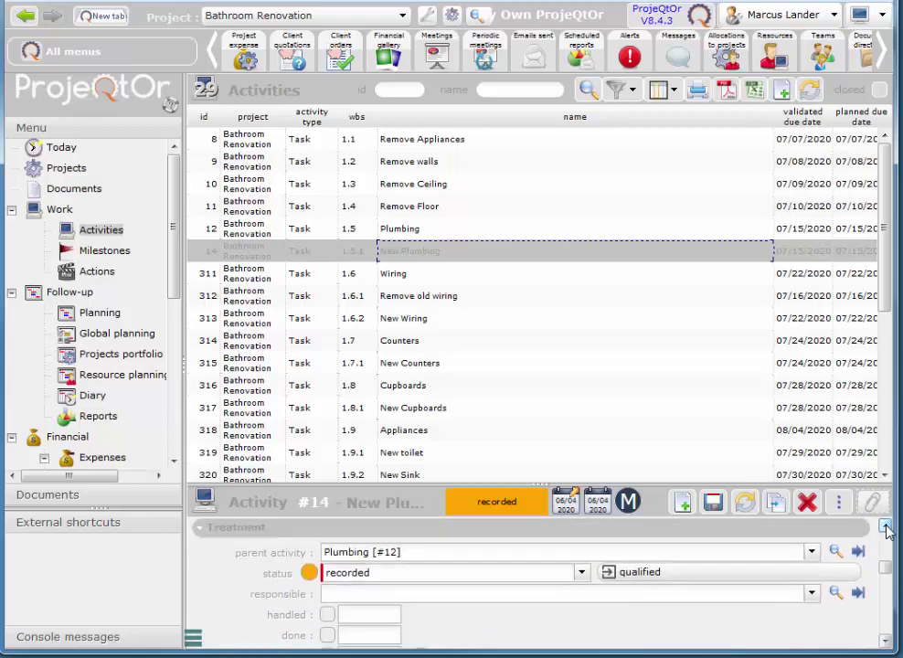
pyautogui.click(884, 642)
pyautogui.click(884, 642)
pyautogui.click(884, 642)
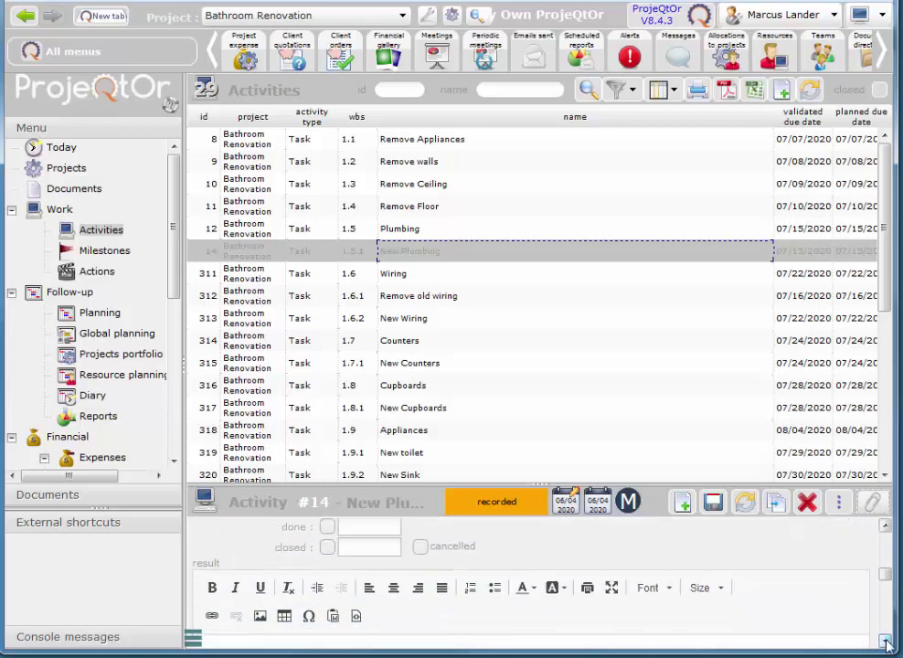
pyautogui.click(885, 642)
pyautogui.click(885, 642)
pyautogui.click(884, 642)
pyautogui.click(884, 642)
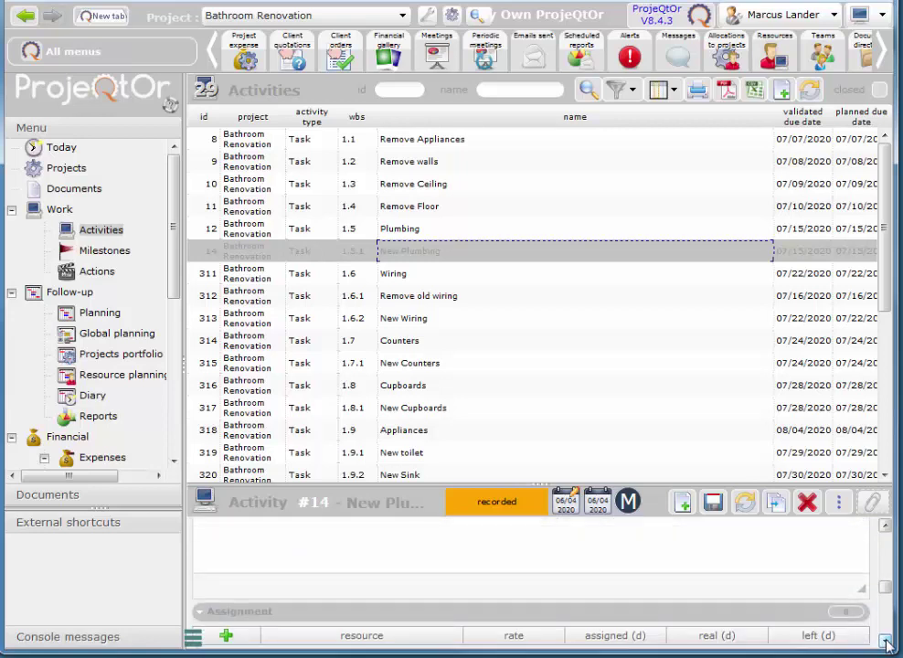
pyautogui.click(884, 642)
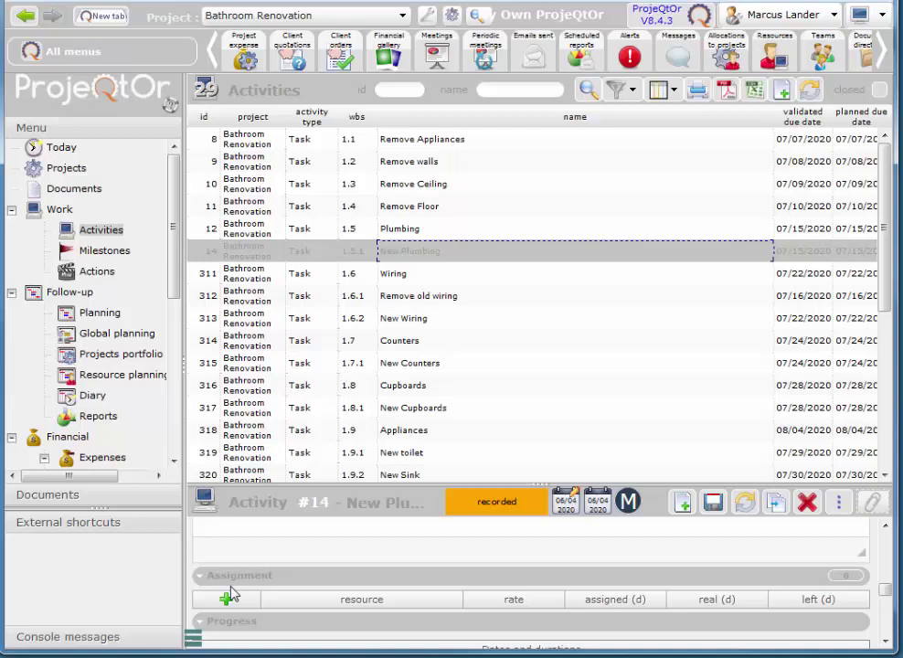
pyautogui.click(884, 645)
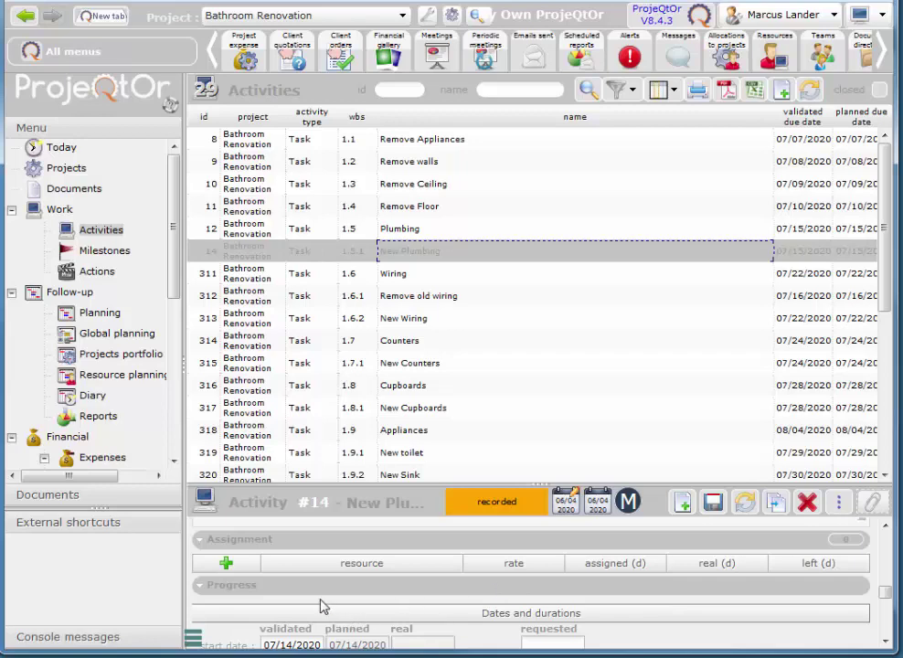
# - Assign the Plumber resource with the Expert function to the New Plumbing activity
pyautogui.click(225, 565)
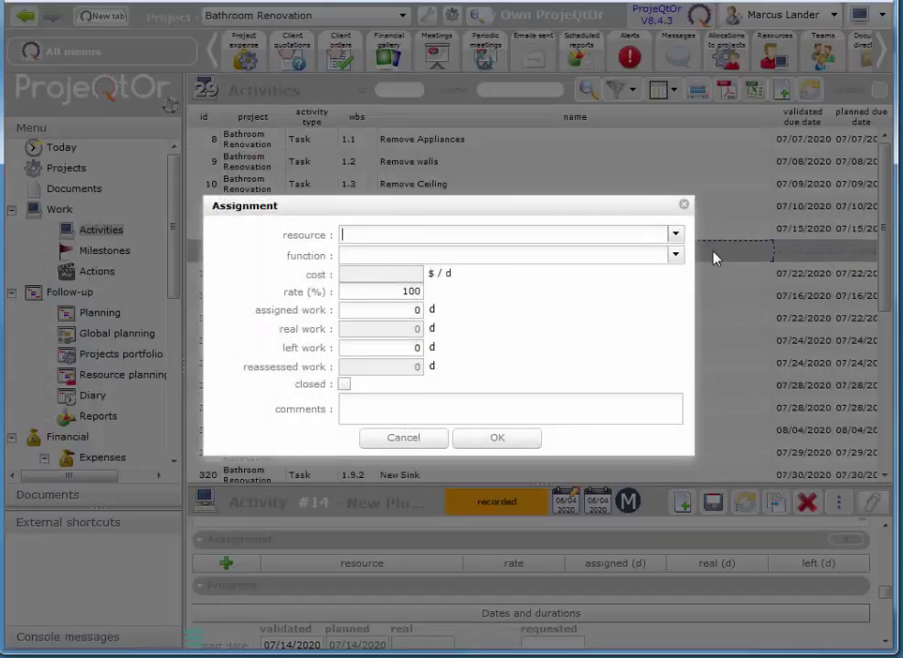
pyautogui.click(675, 236)
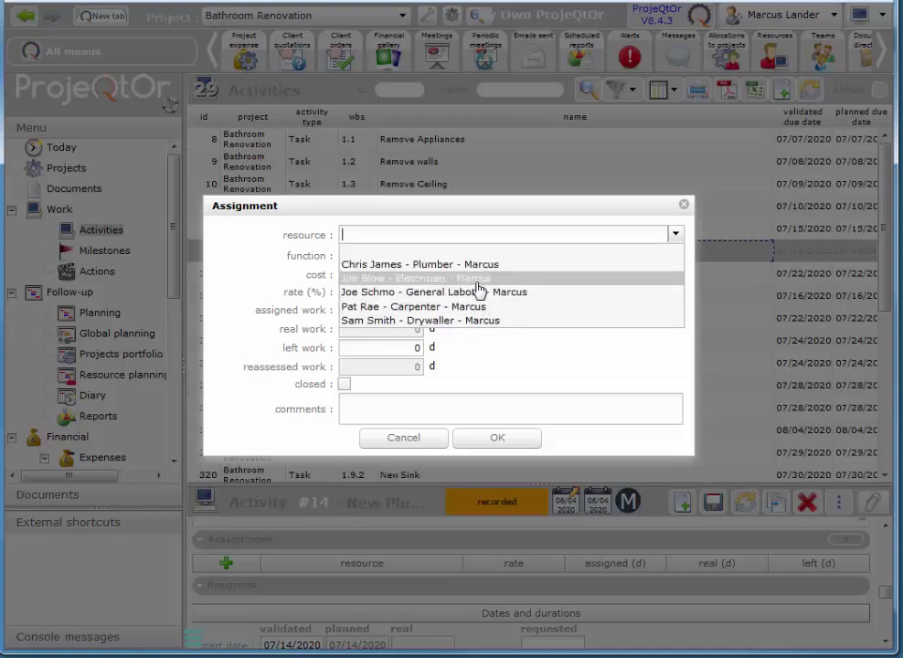
pyautogui.click(454, 266)
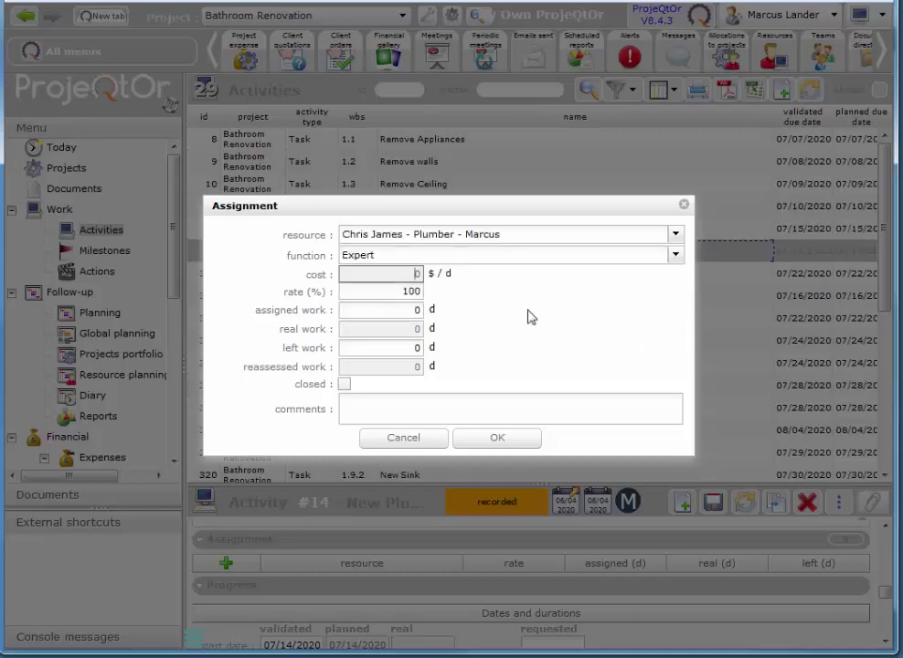
pyautogui.click(495, 436)
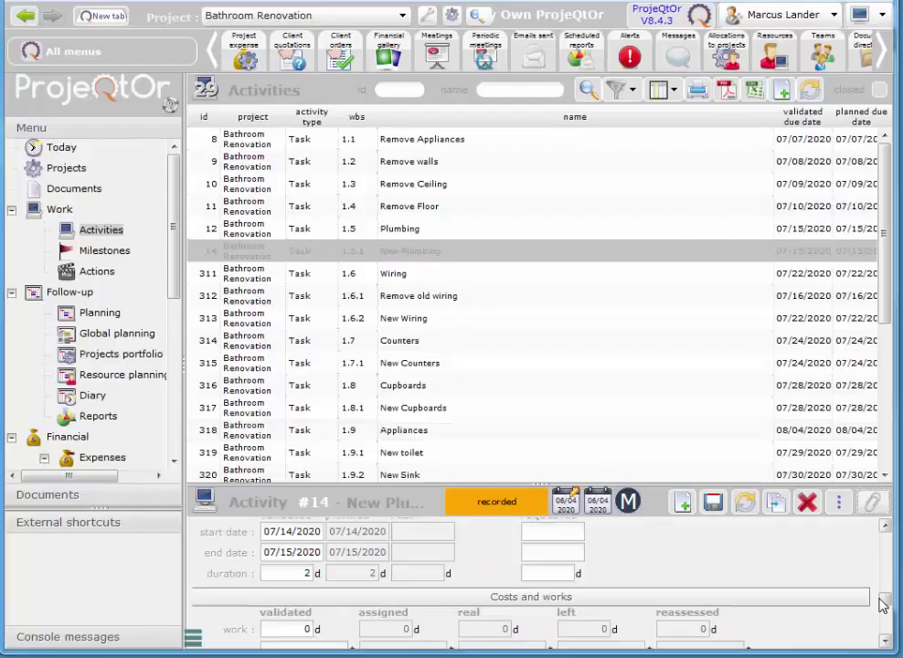
# - Save New Plumbing with the plumber assigned for 2 days at 100%
pyautogui.scroll(-5, 886, 598)
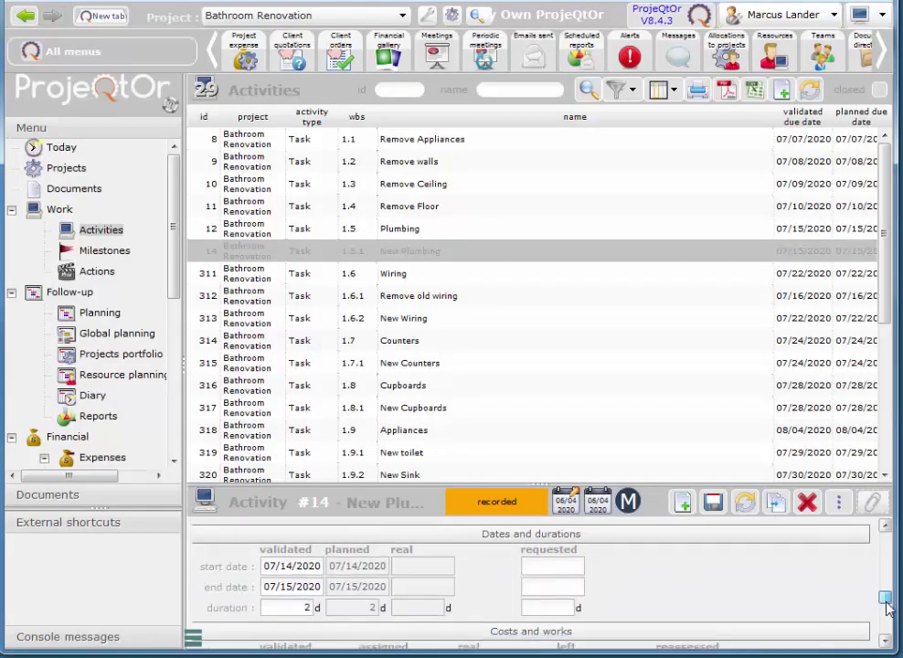
pyautogui.scroll(-2, 888, 619)
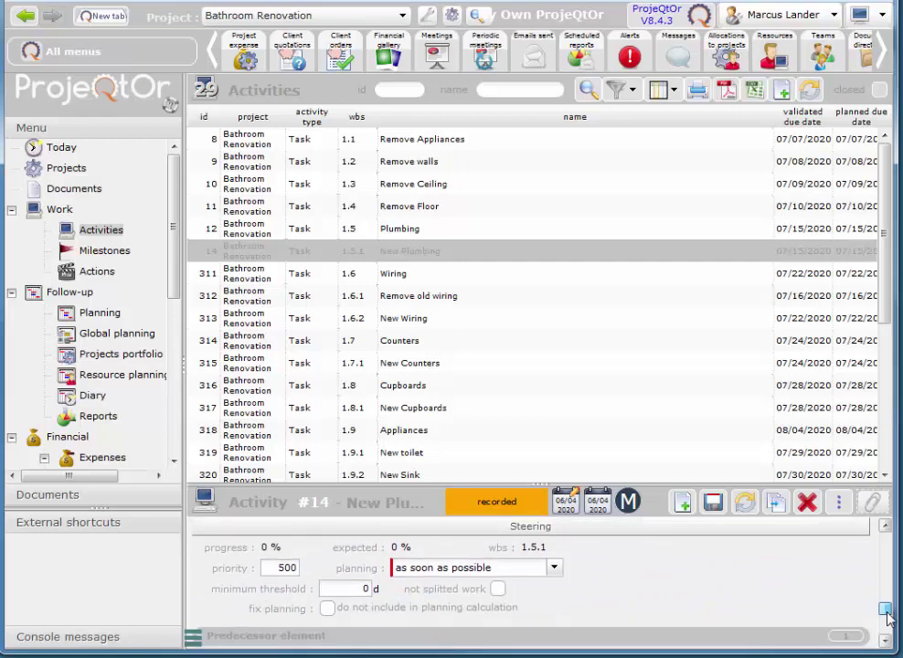
pyautogui.scroll(-5, 886, 619)
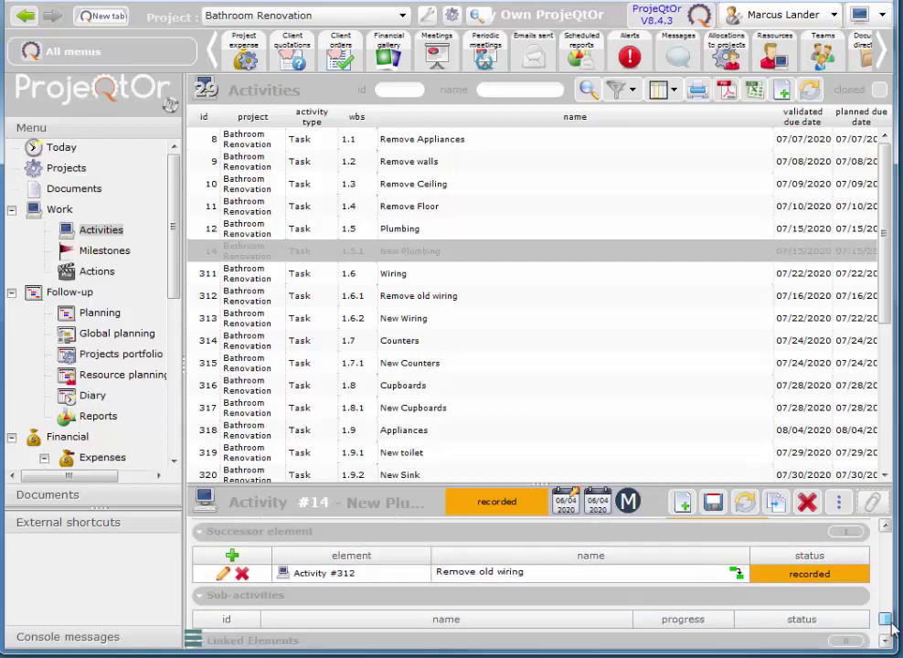
pyautogui.scroll(-2, 891, 625)
pyautogui.scroll(7, 894, 625)
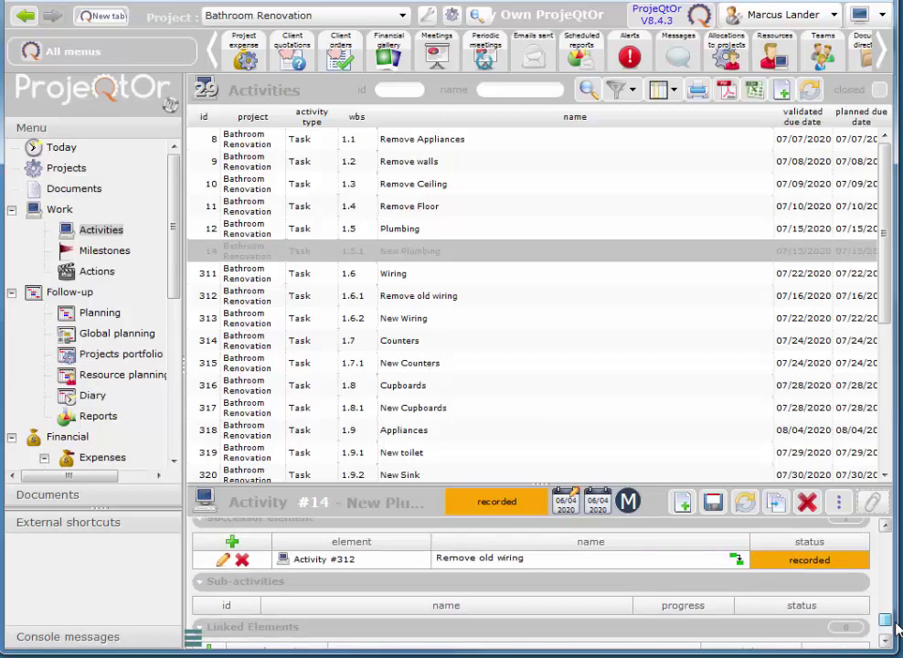
pyautogui.scroll(3, 896, 616)
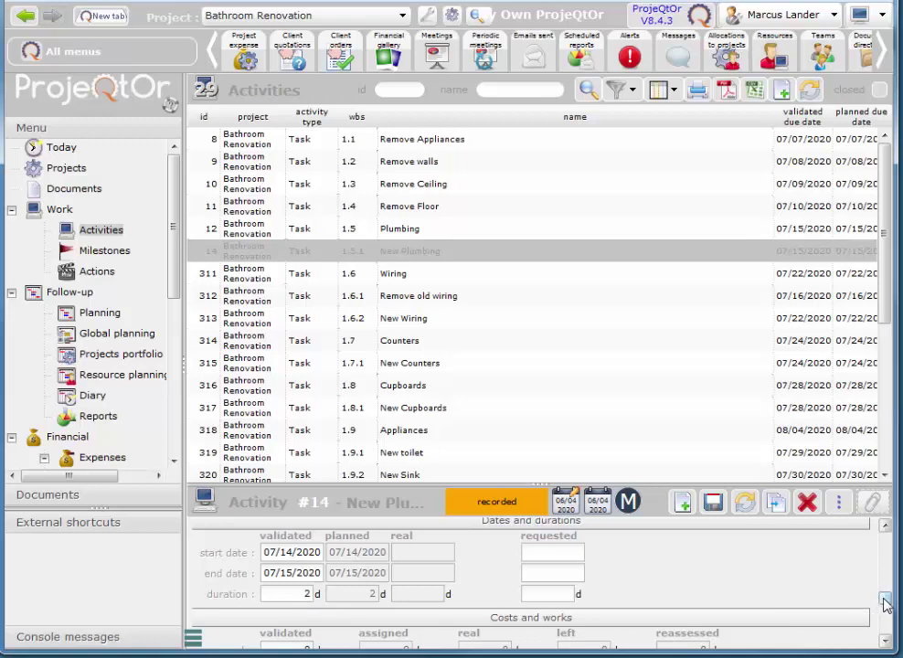
pyautogui.scroll(2, 885, 598)
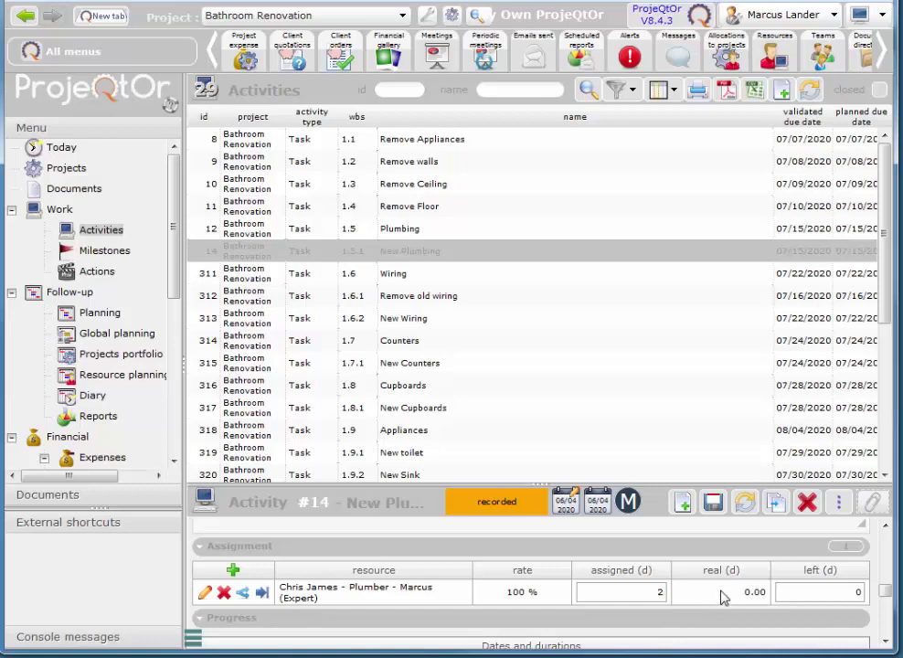
pyautogui.click(710, 503)
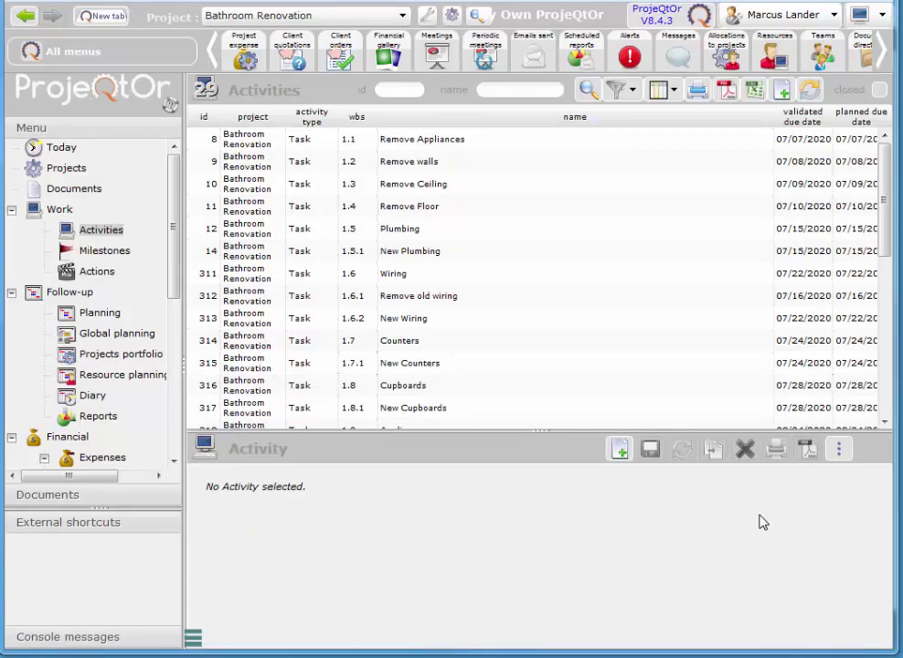
# - Add an Expert cost of 240.00 $ per day to plumber resource #40
pyautogui.click(778, 53)
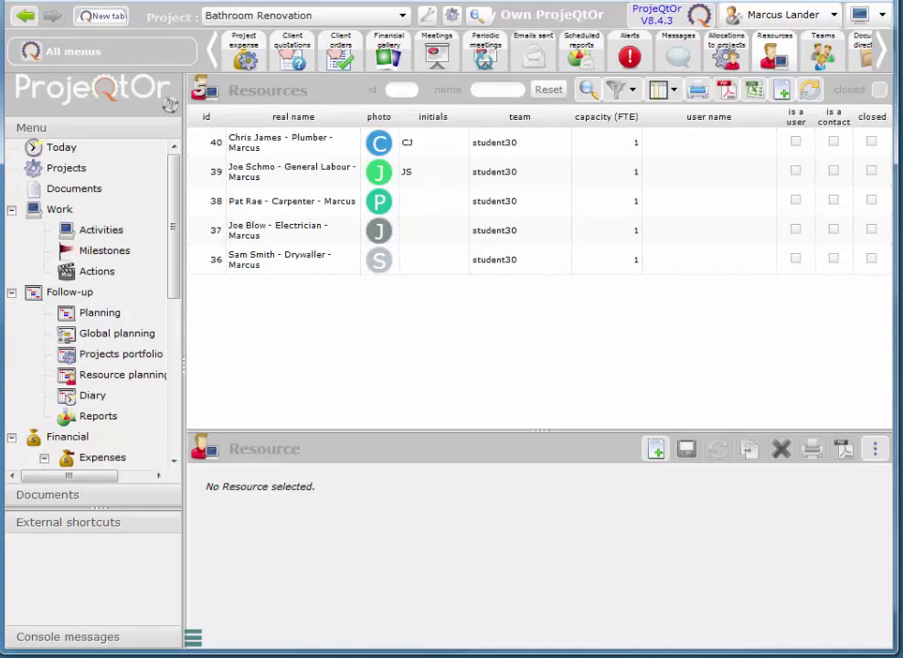
pyautogui.click(294, 149)
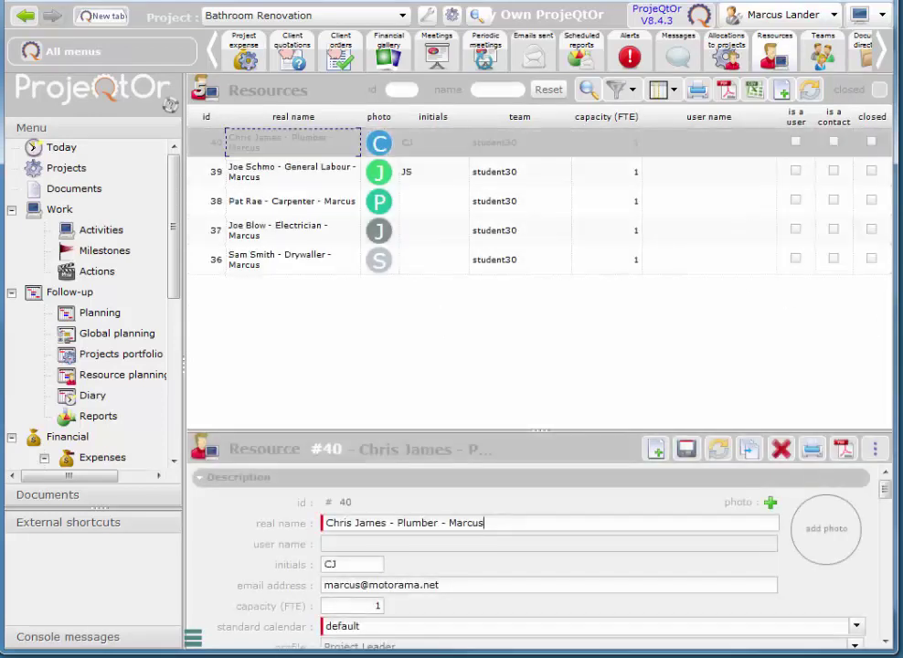
pyautogui.click(884, 641)
pyautogui.moveTo(884, 641); pyautogui.dragTo(885, 641)
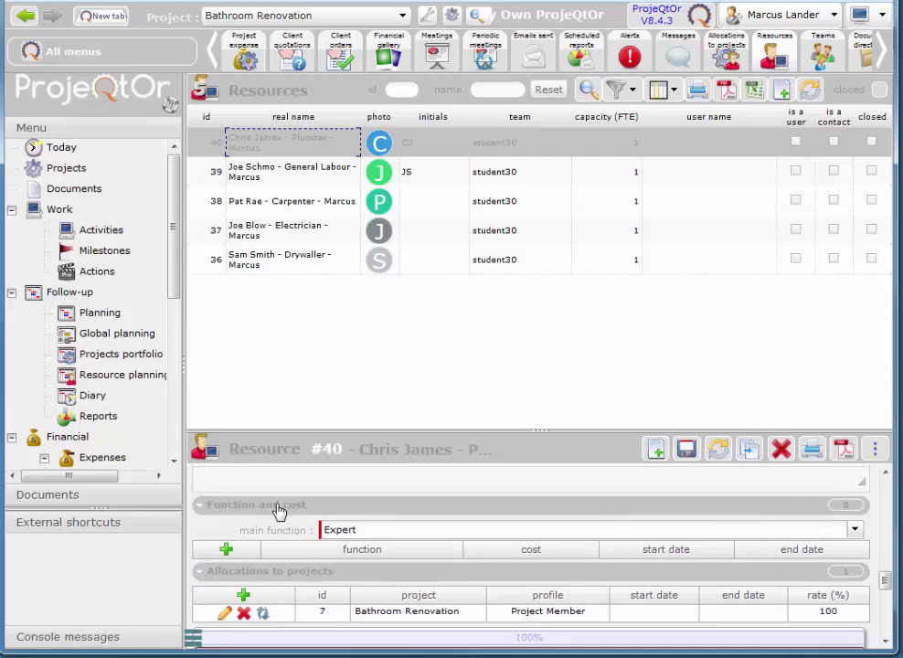
pyautogui.click(226, 550)
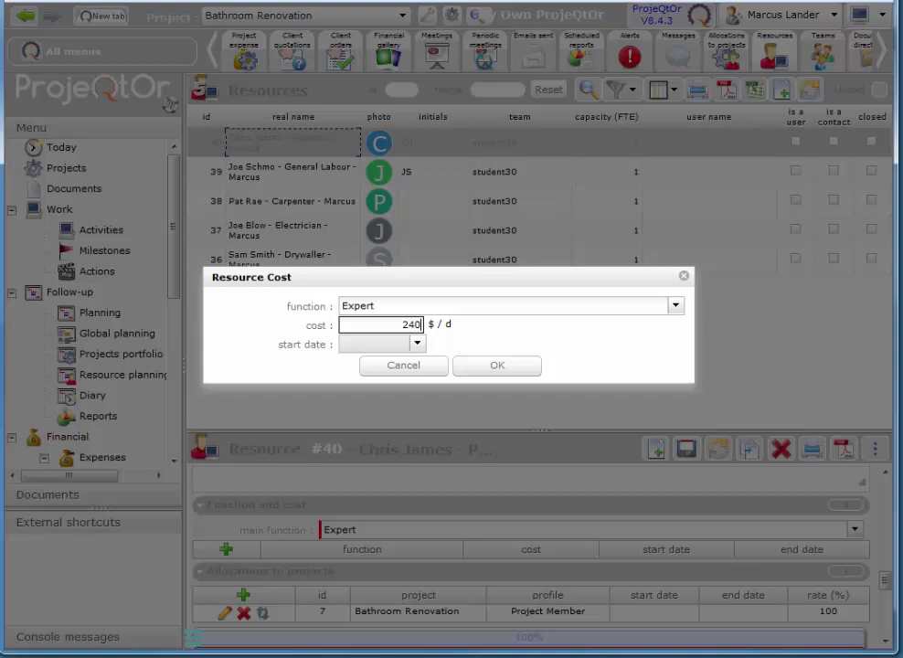
pyautogui.click(513, 369)
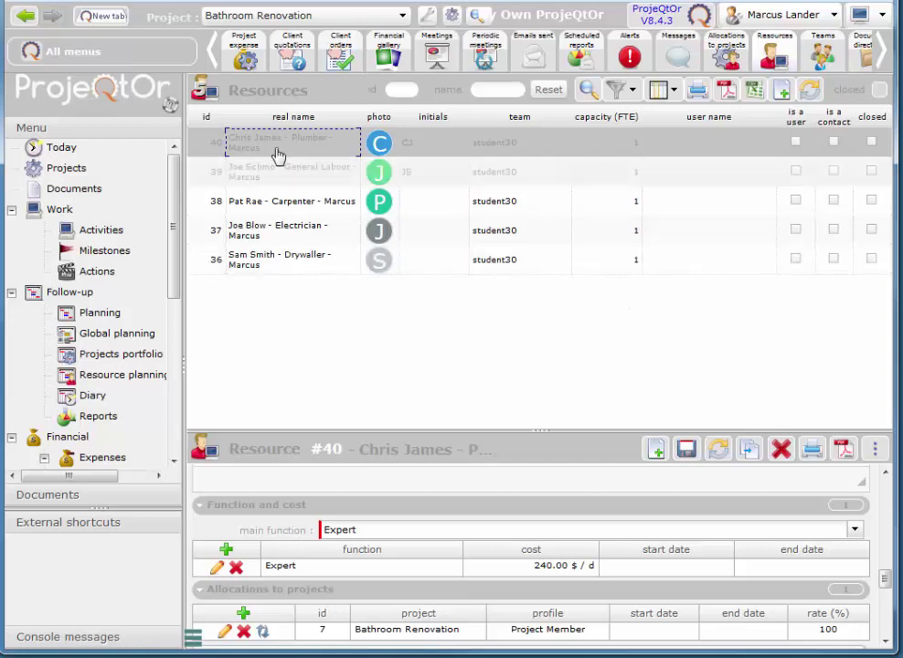
pyautogui.moveTo(212, 59)
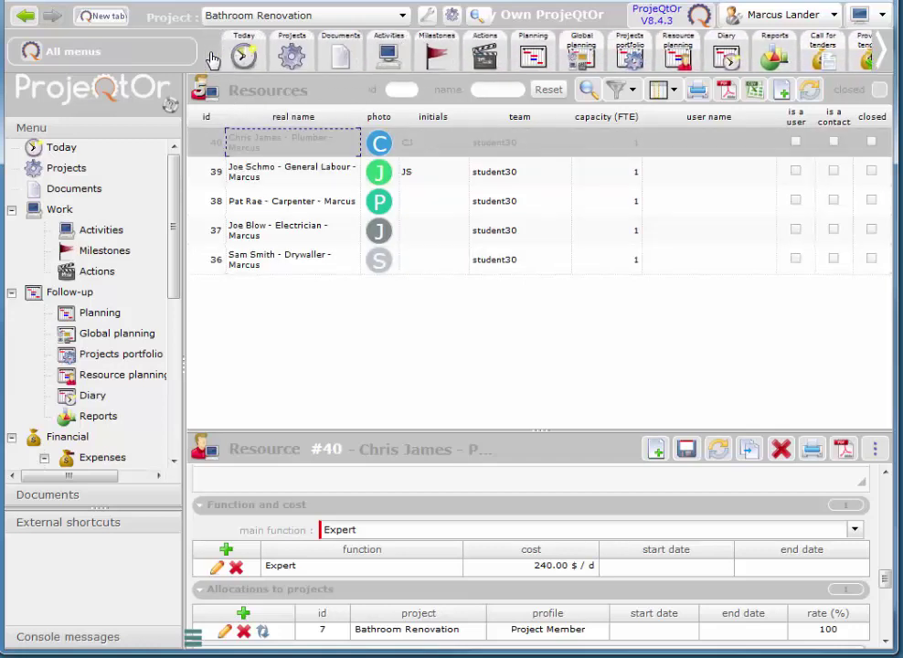
# - Show Bathroom Renovation project #7's Costs and works: 800 $ cost, 100 $ expense, 900 $ total
pyautogui.click(291, 53)
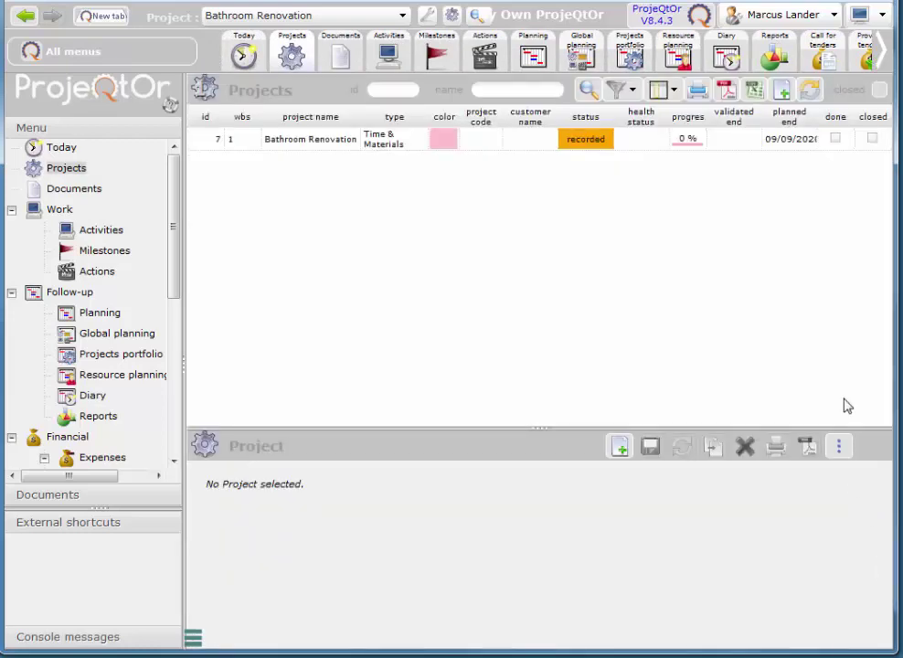
pyautogui.click(288, 144)
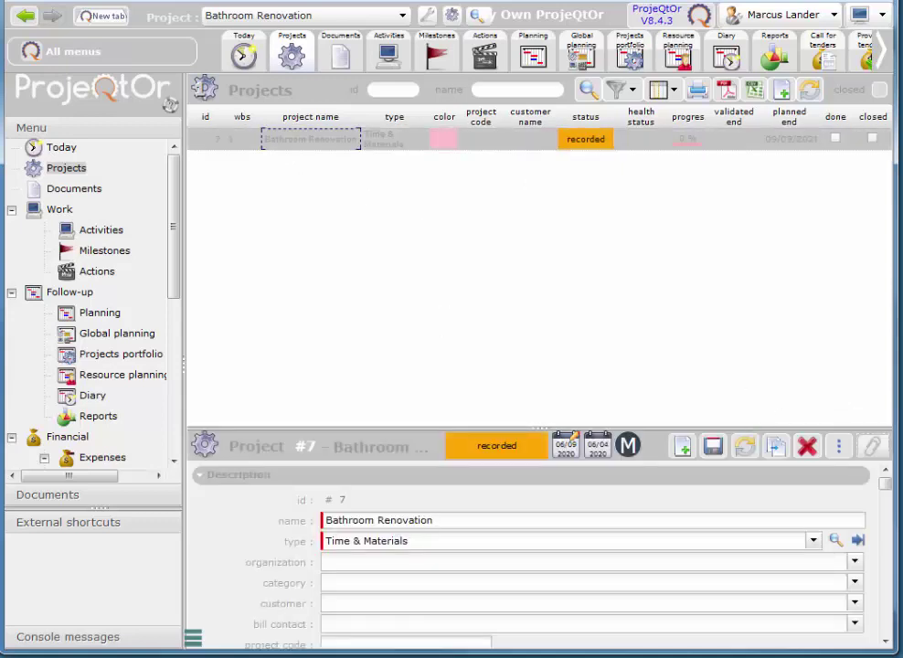
pyautogui.scroll(-10, 886, 643)
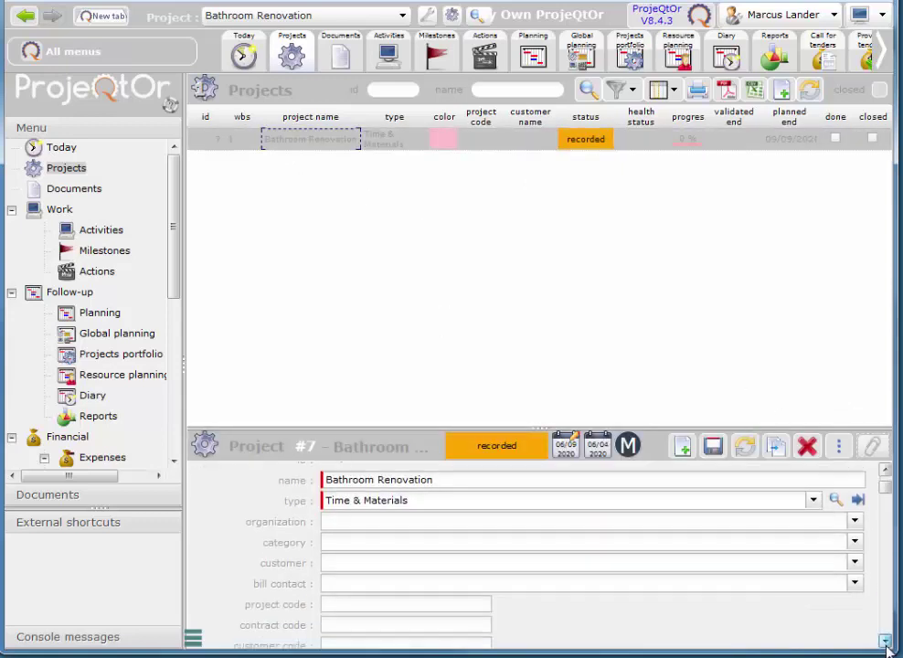
pyautogui.scroll(-5, 885, 642)
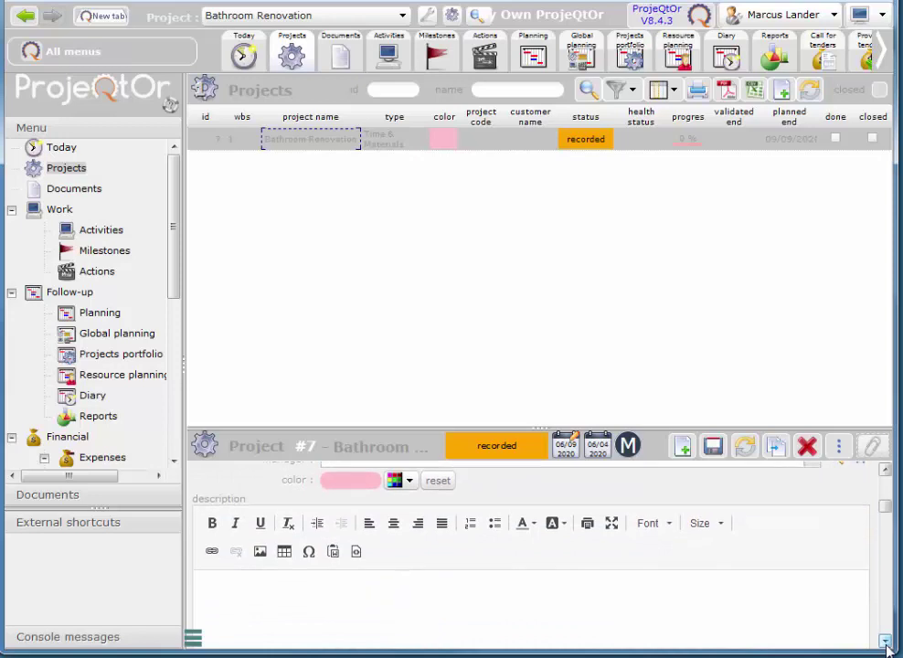
pyautogui.scroll(-5, 885, 643)
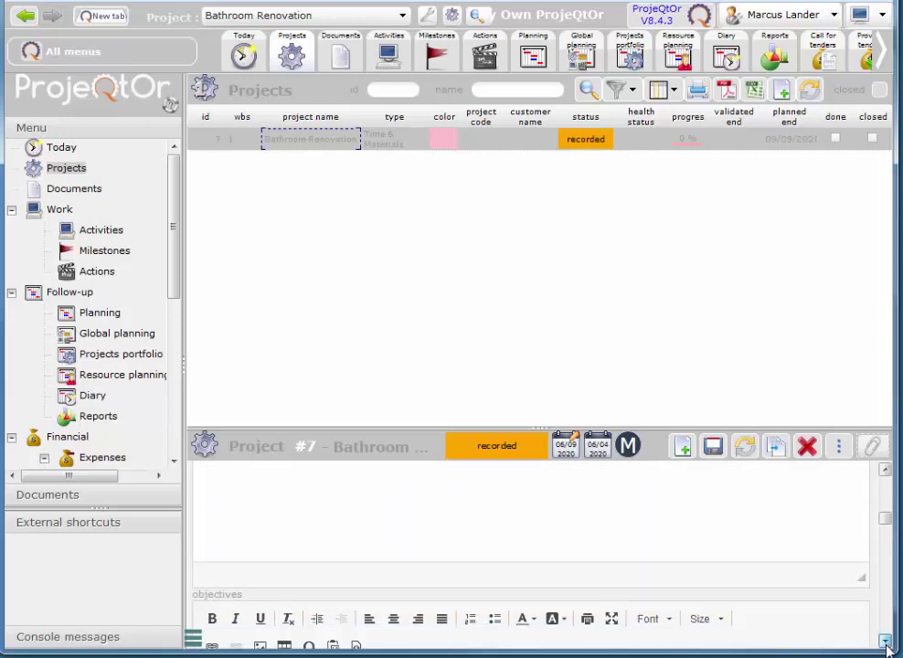
pyautogui.scroll(-4, 885, 642)
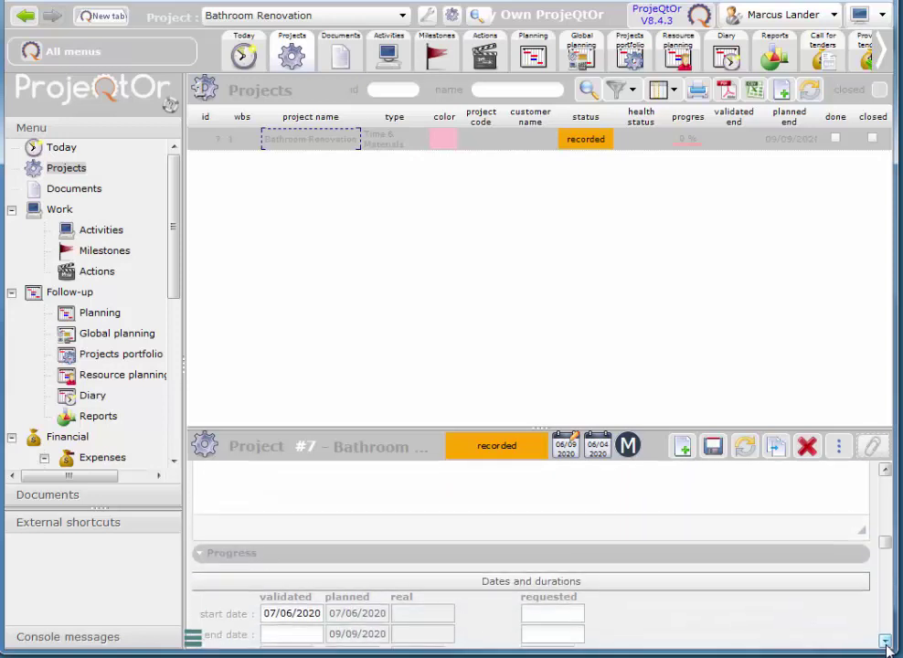
pyautogui.scroll(-4, 885, 642)
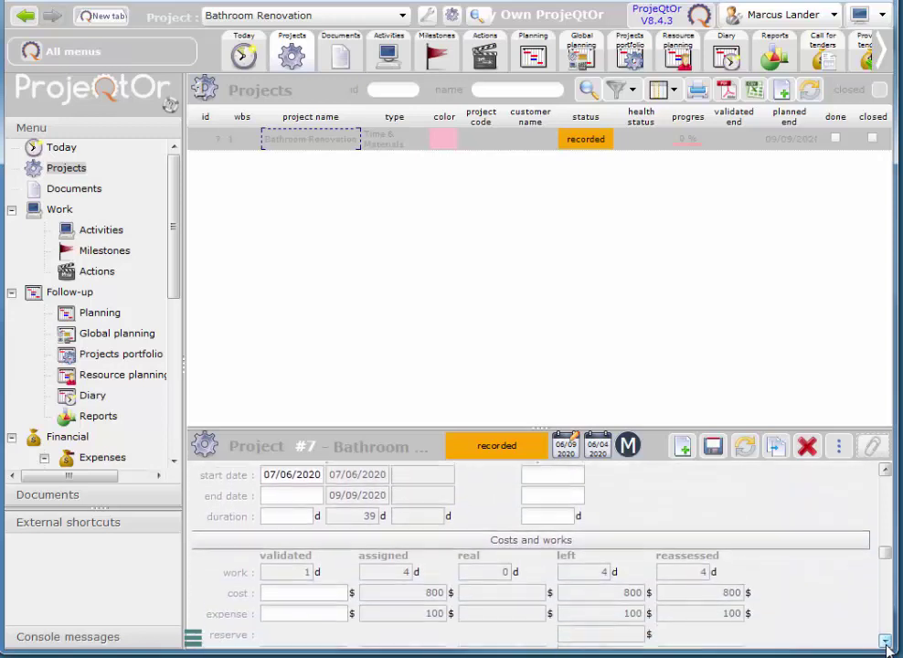
pyautogui.scroll(-3, 885, 642)
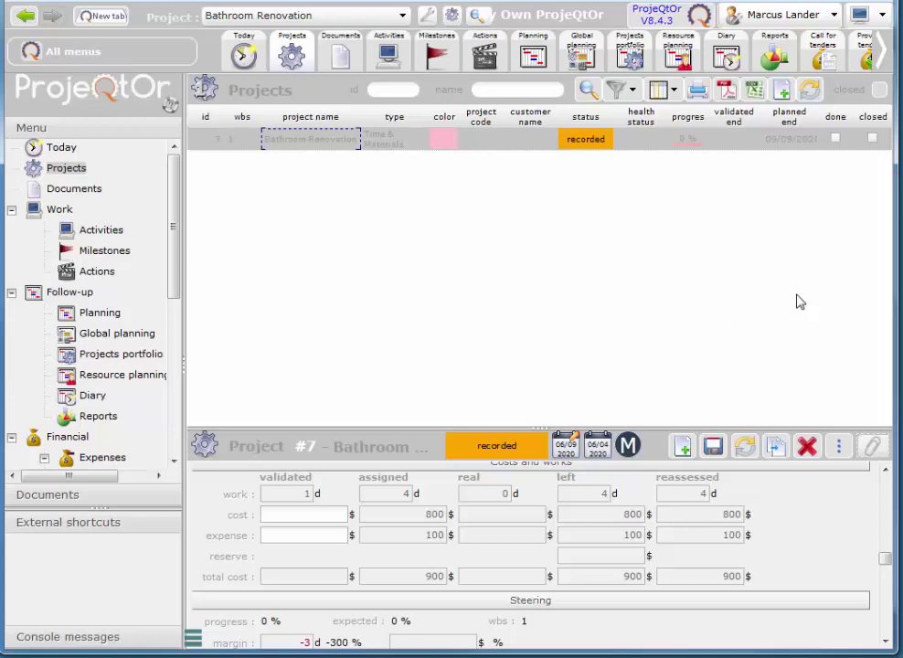
# - Create a new project expense named Flooring, keeping Materials expense as its type
pyautogui.click(884, 54)
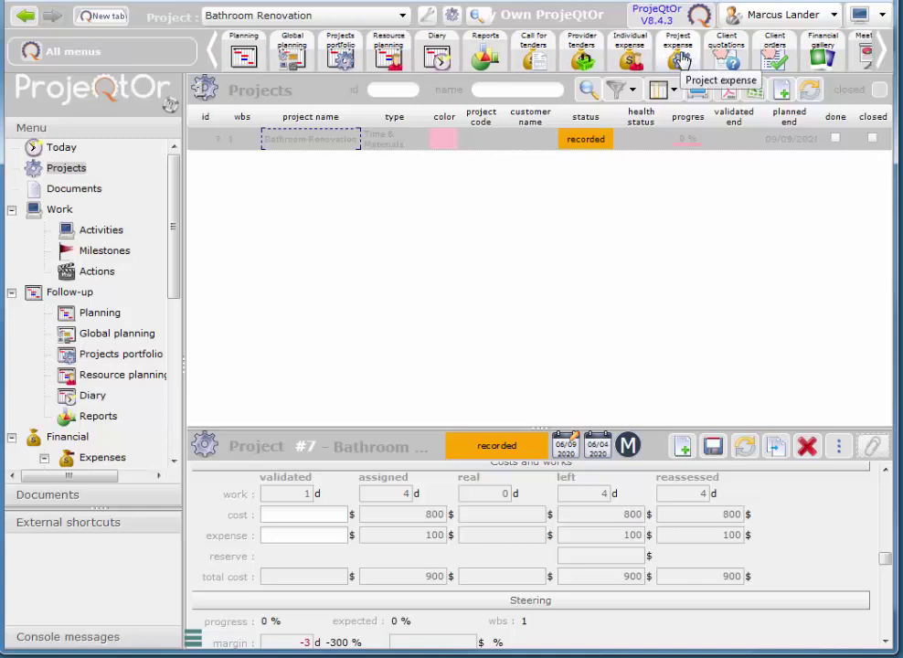
pyautogui.click(678, 60)
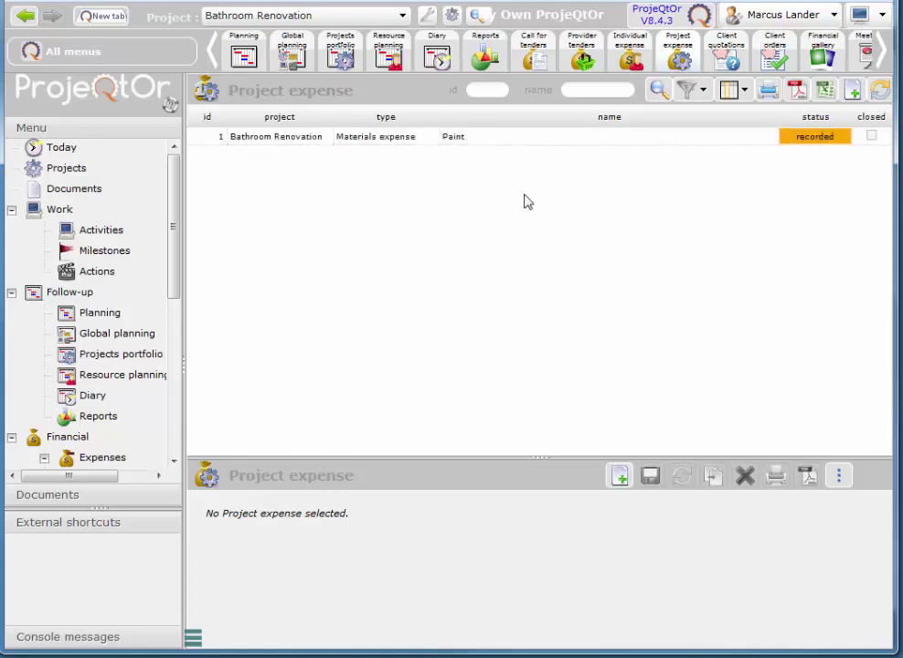
pyautogui.click(621, 483)
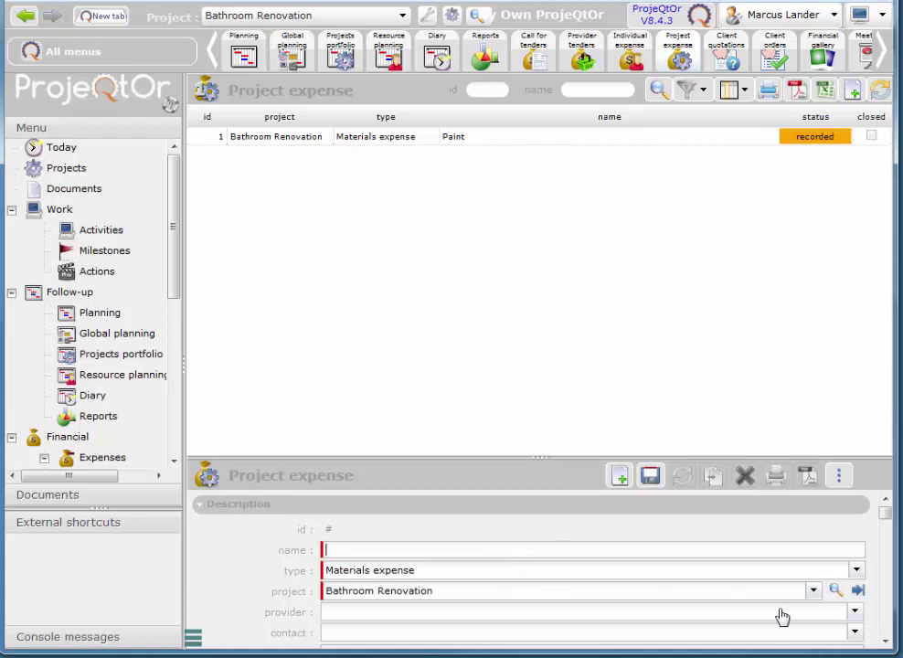
pyautogui.write('Flooring')
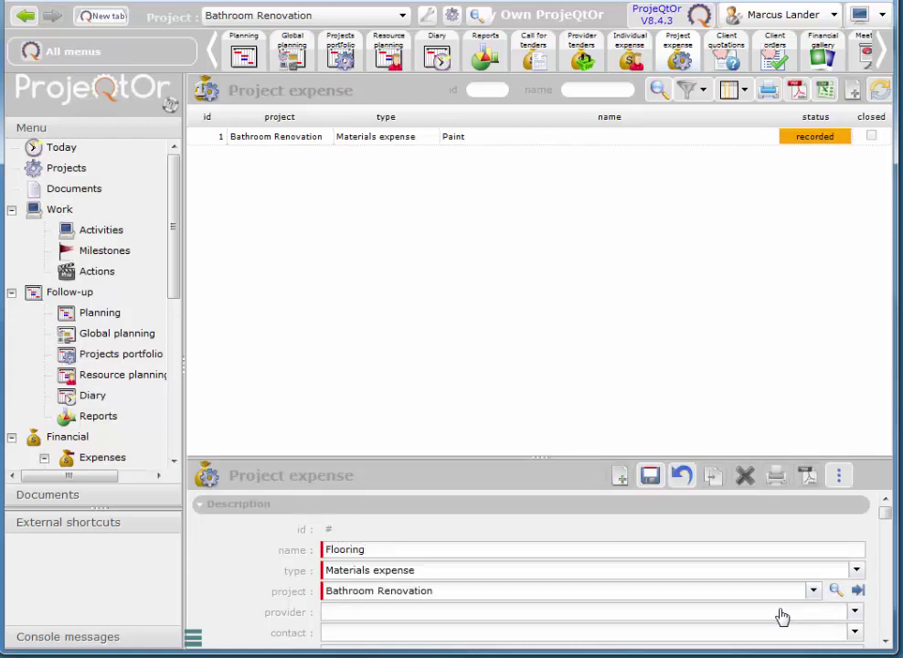
pyautogui.click(416, 577)
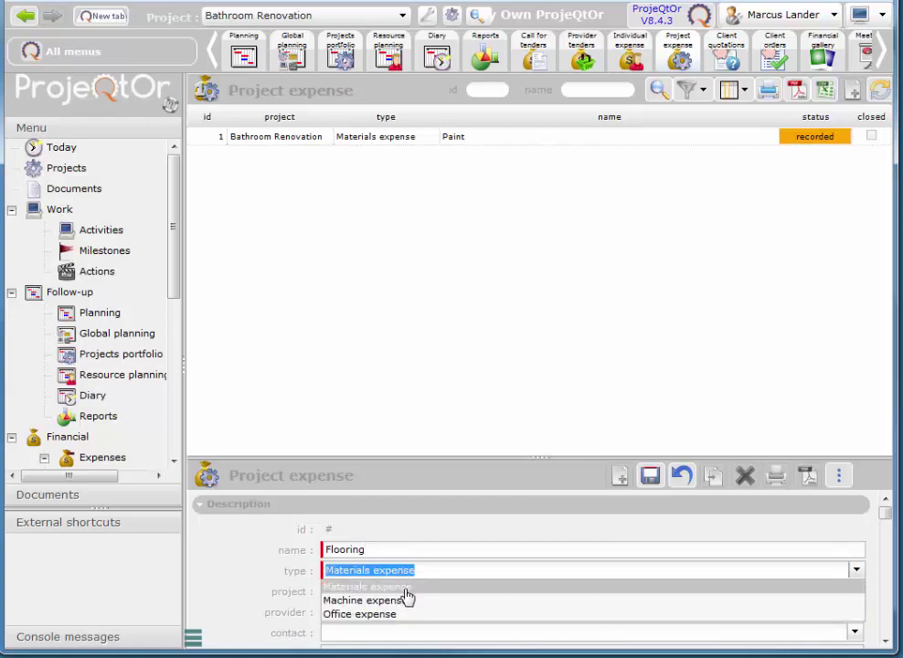
pyautogui.press('Escape')
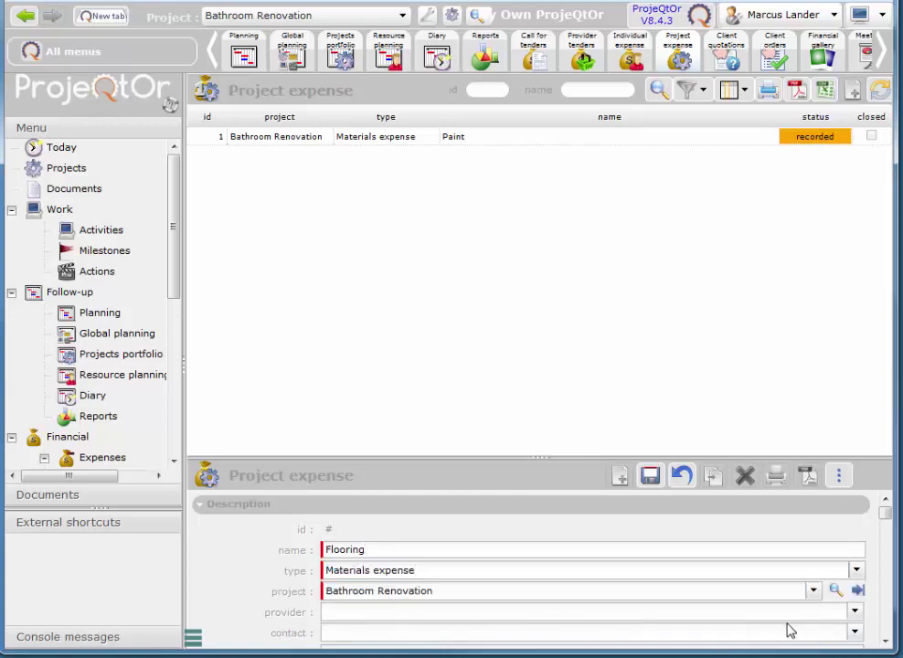
pyautogui.click(885, 642)
pyautogui.click(885, 641)
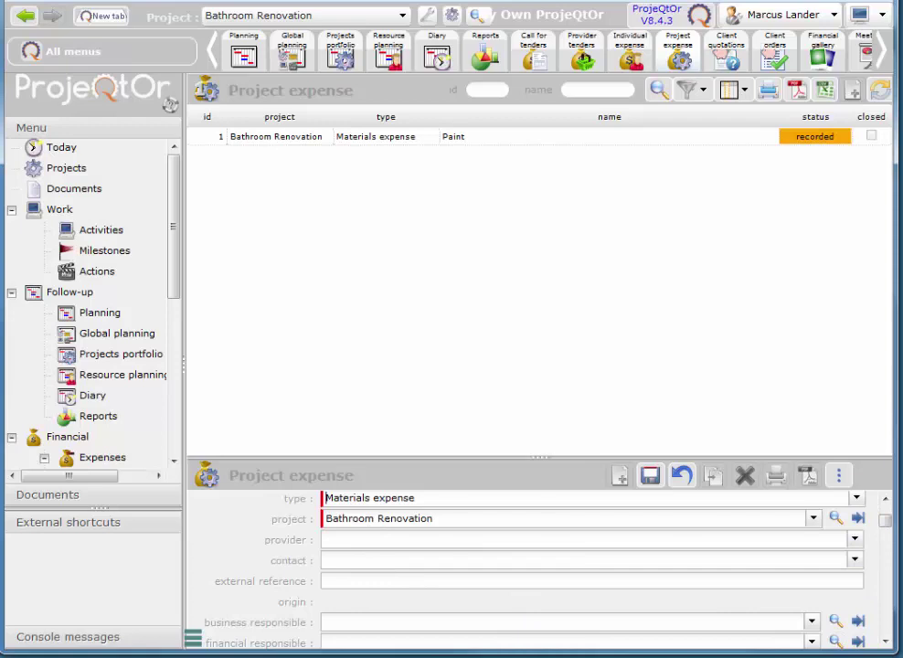
# - Plan the Flooring expense at 300 ex VAT dated 07/07/2020, and save it
pyautogui.scroll(-6, 886, 642)
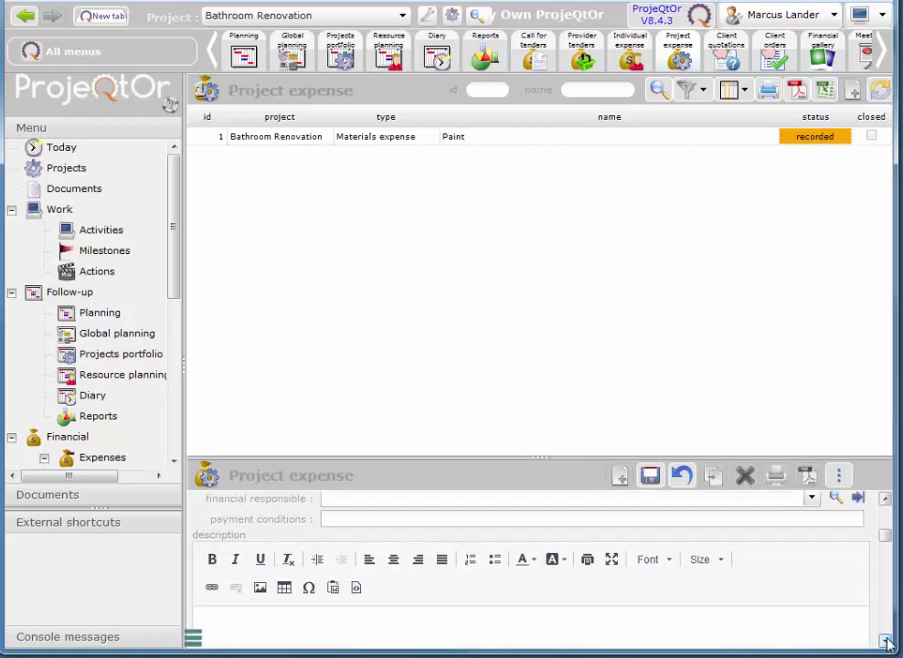
pyautogui.scroll(-5, 886, 643)
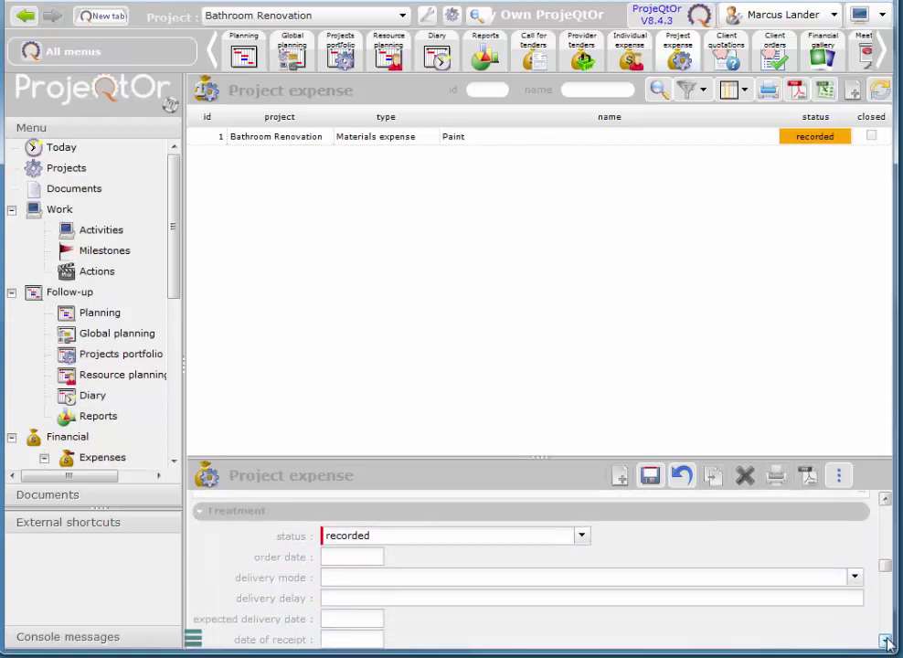
pyautogui.scroll(-1, 887, 642)
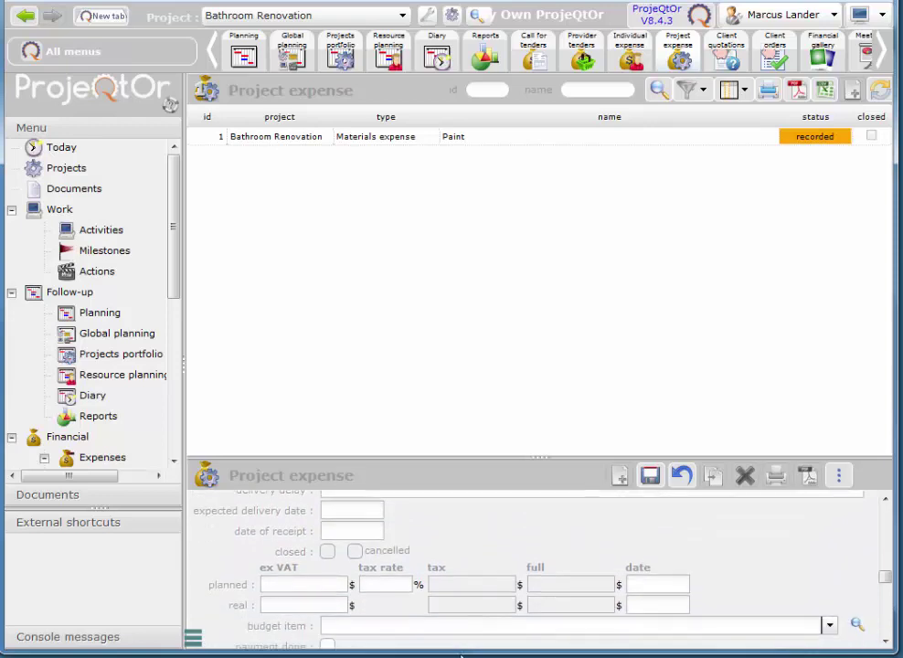
pyautogui.click(306, 587)
pyautogui.press('Tab')
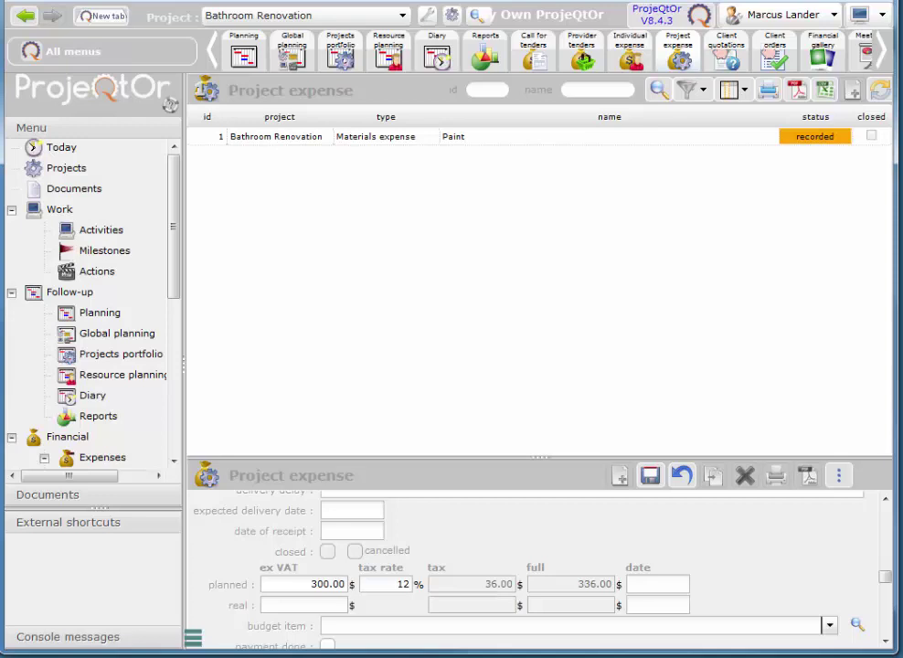
pyautogui.click(654, 588)
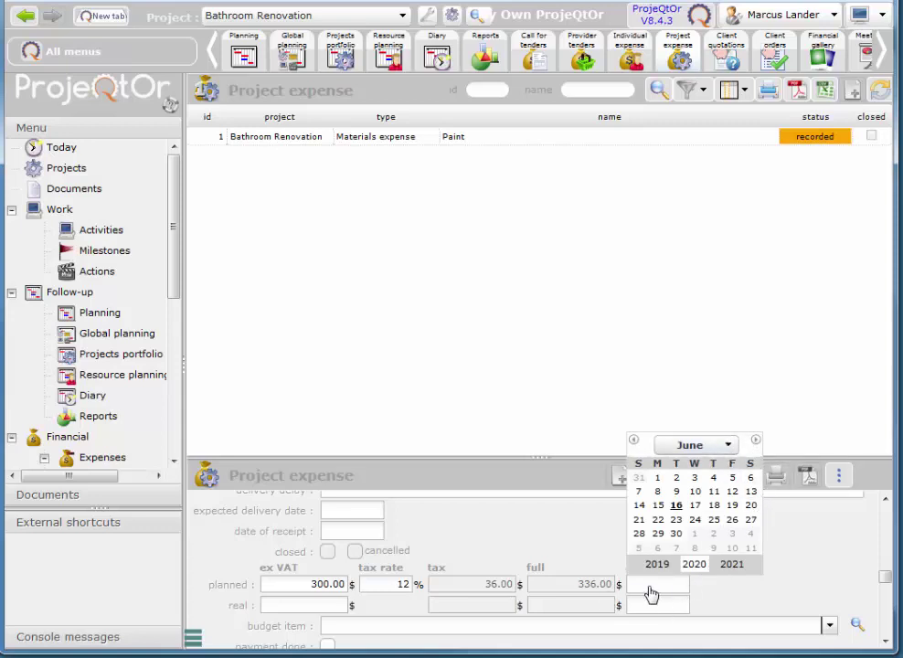
pyautogui.click(728, 447)
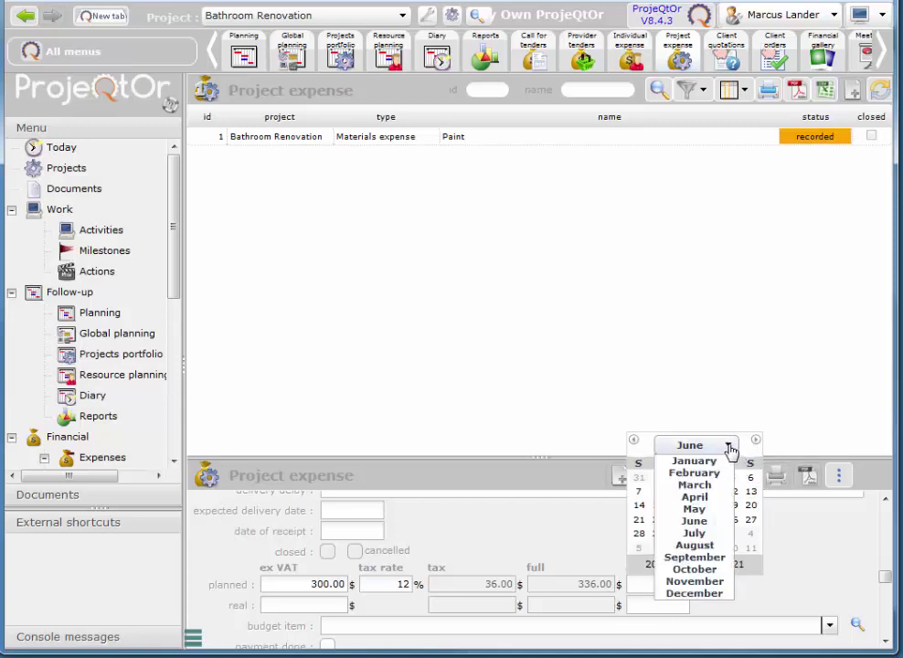
pyautogui.click(699, 534)
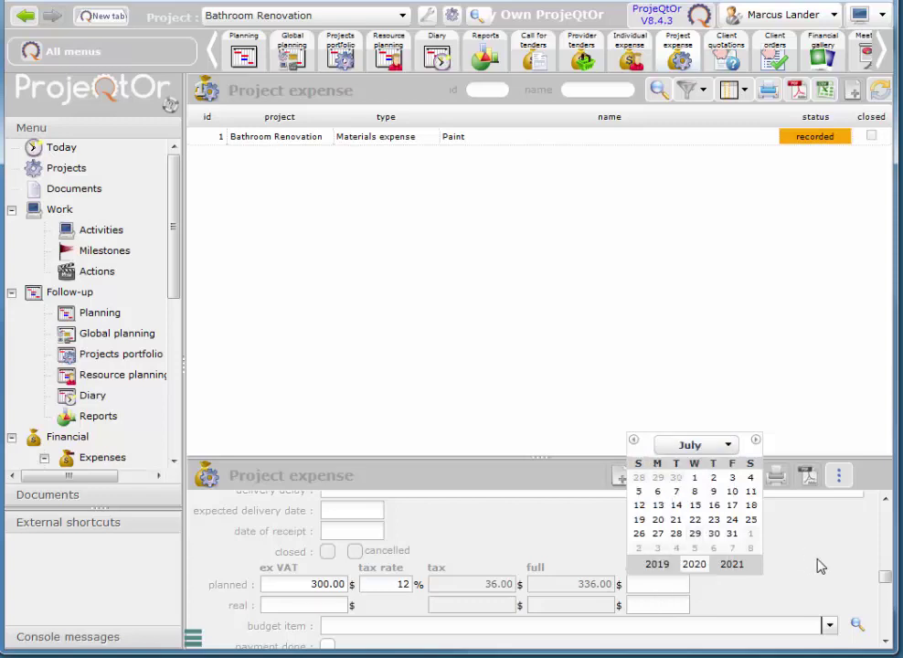
pyautogui.click(676, 492)
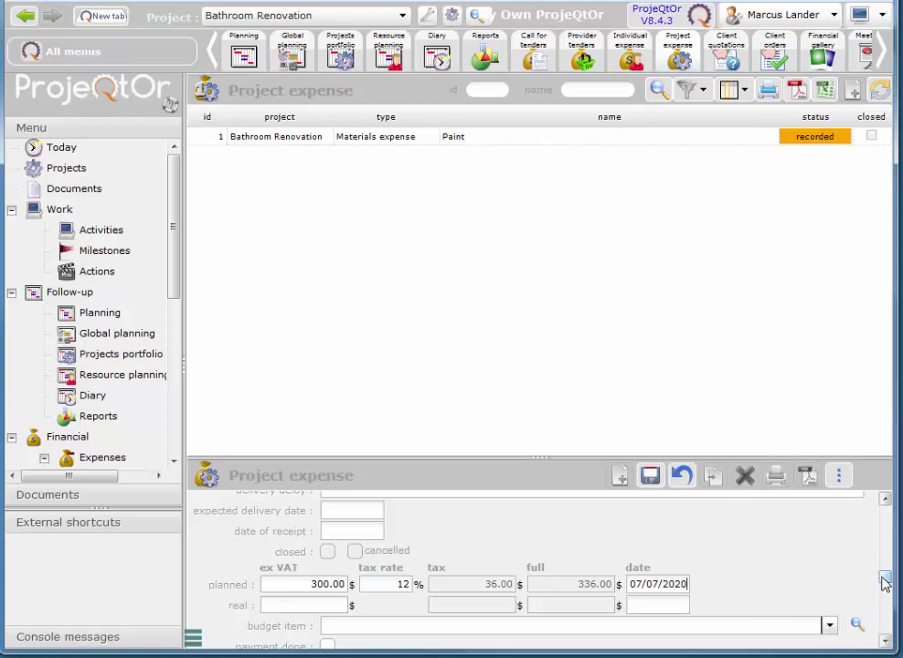
pyautogui.click(650, 476)
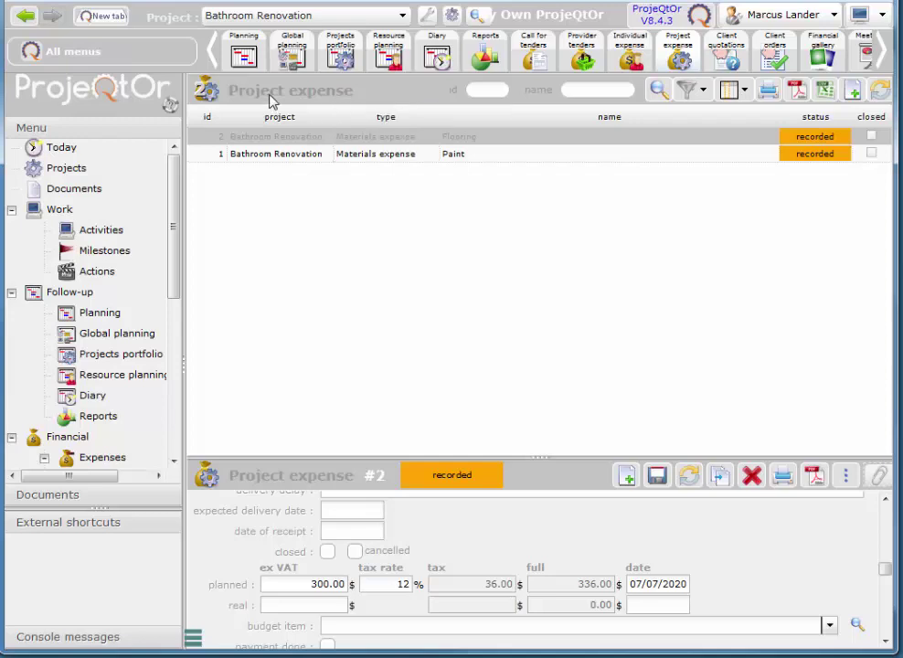
# - Reopen Bathroom Renovation project #7 and check Costs and works: 800 $ cost, 400 $ expenses
pyautogui.click(211, 52)
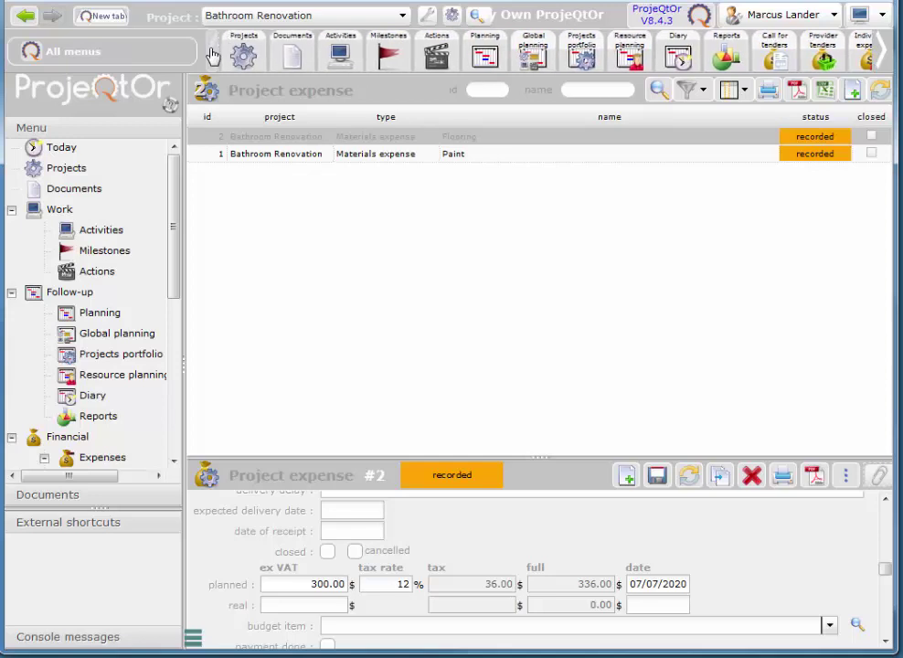
pyautogui.click(291, 55)
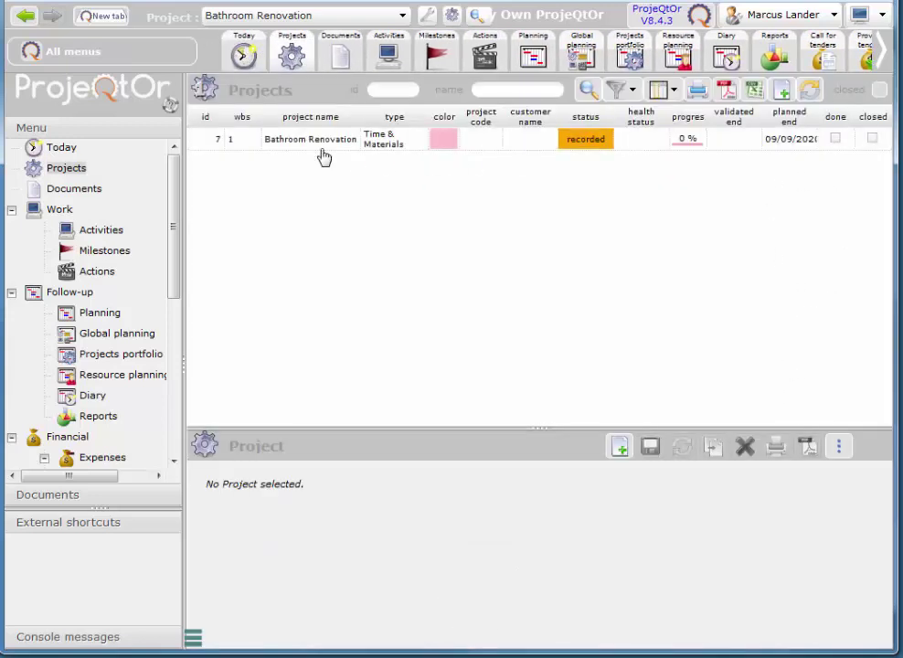
pyautogui.click(307, 141)
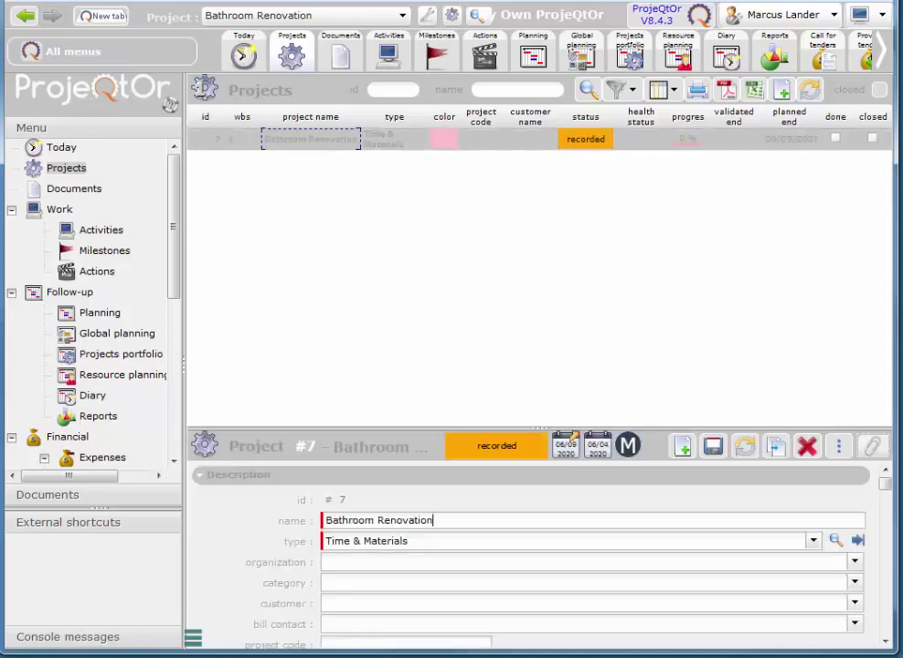
pyautogui.scroll(-5, 886, 644)
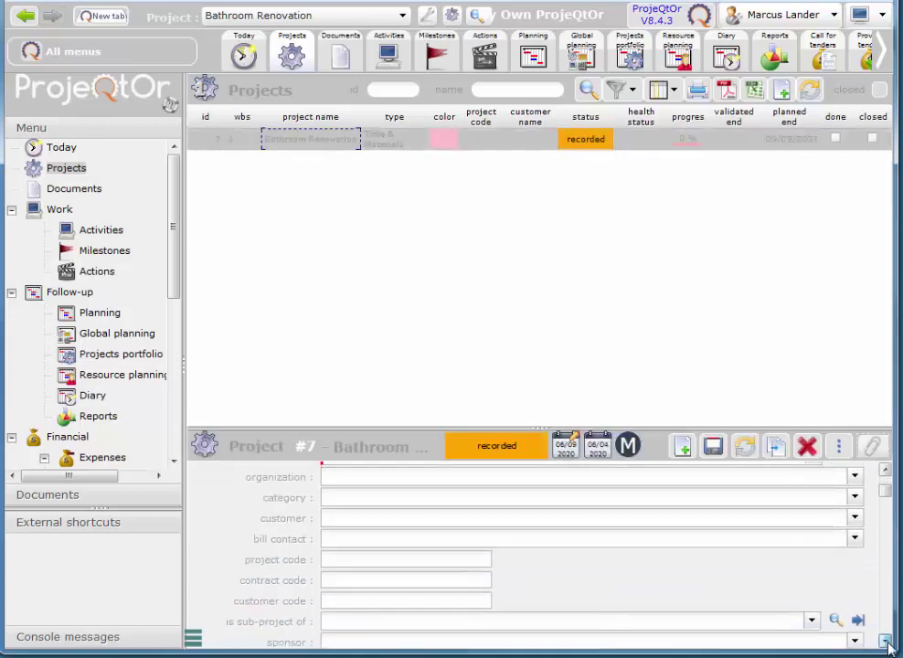
pyautogui.scroll(-4, 886, 644)
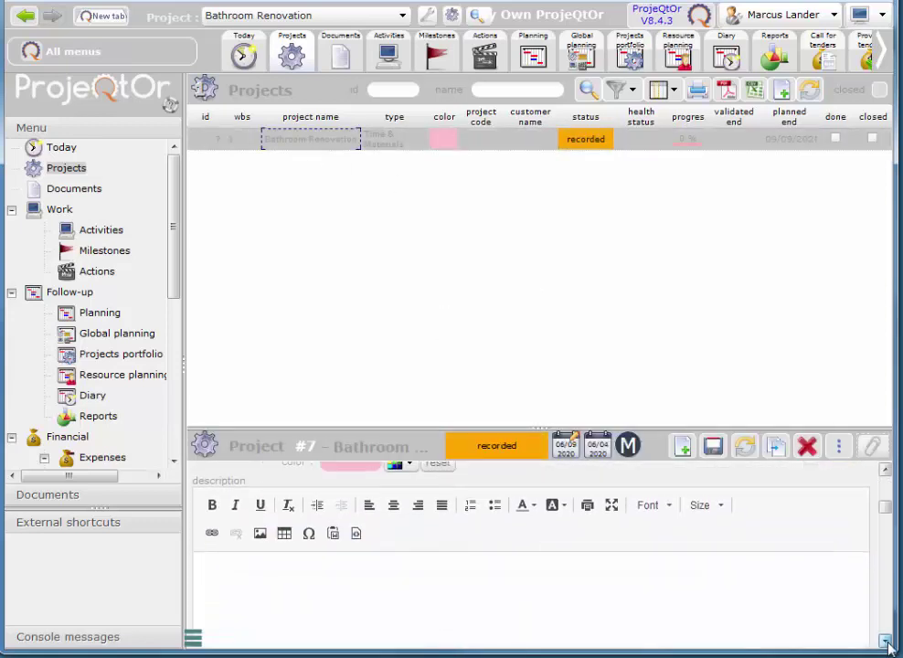
pyautogui.scroll(-5, 886, 644)
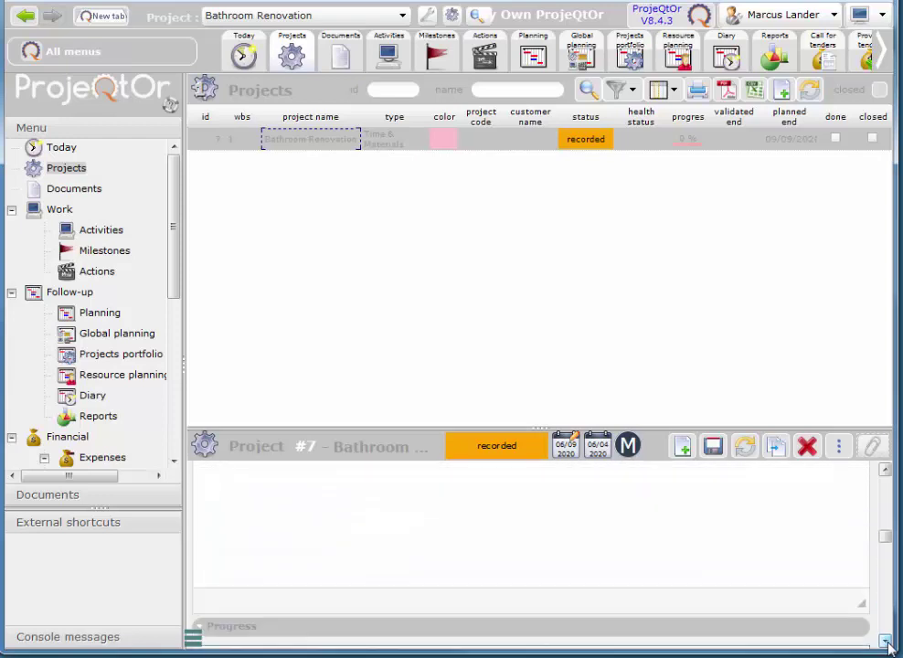
pyautogui.scroll(-4, 886, 644)
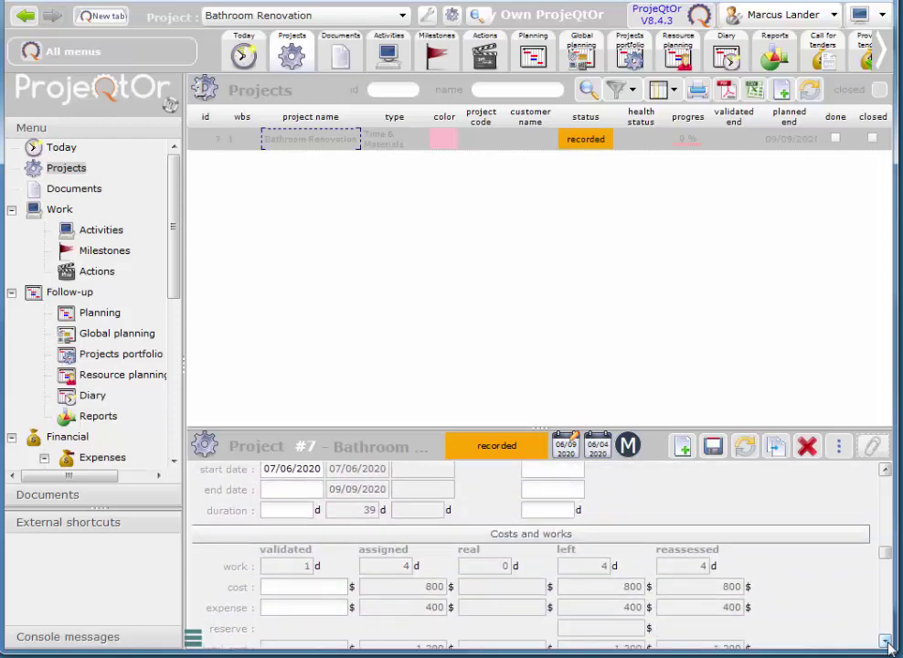